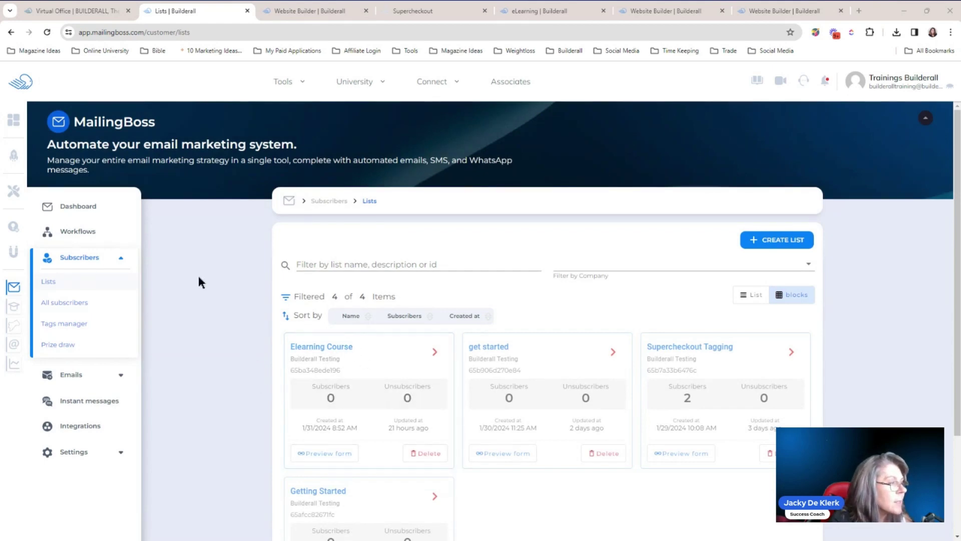
# Step: Close the MailingBoss lists page and look over the site's Elearning Course and Thank You pages
pyautogui.click(247, 11)
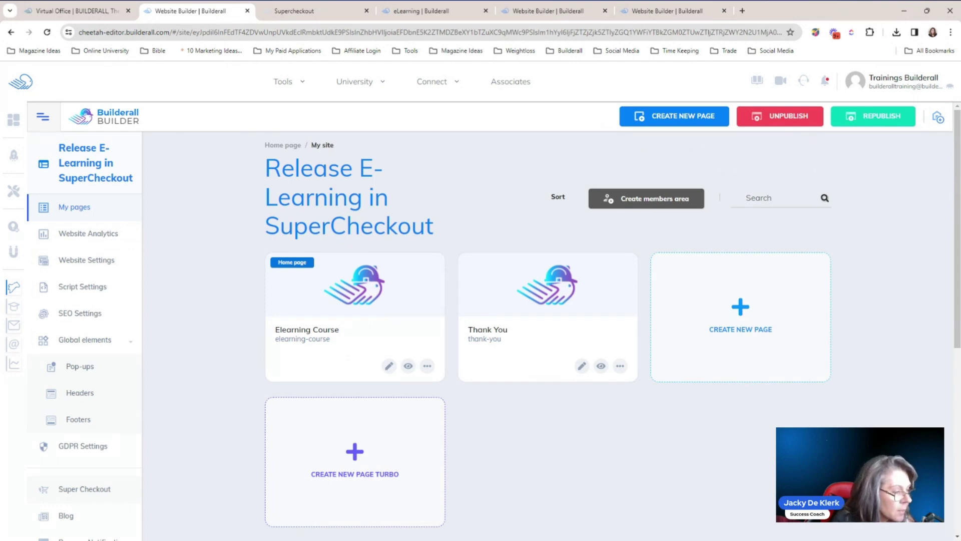
pyautogui.moveTo(355, 301)
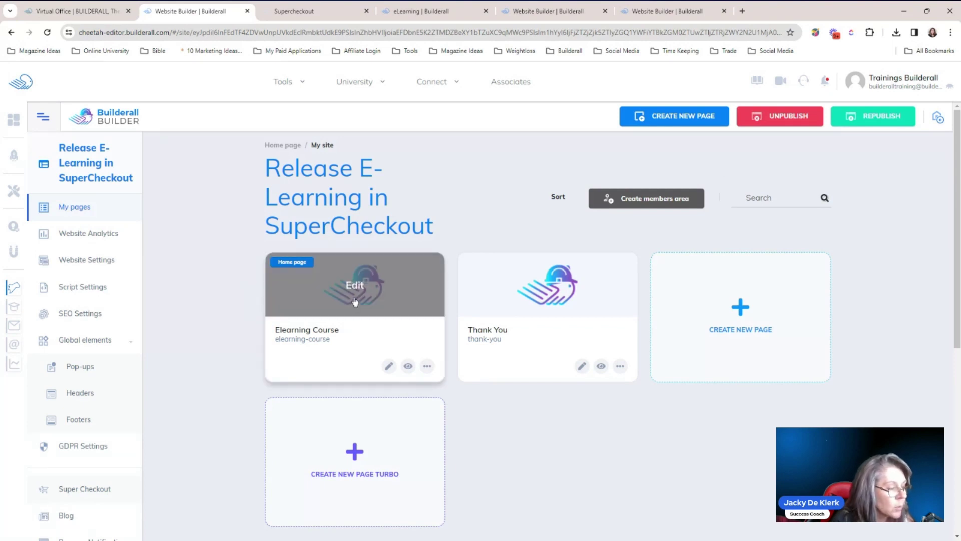
pyautogui.moveTo(519, 303)
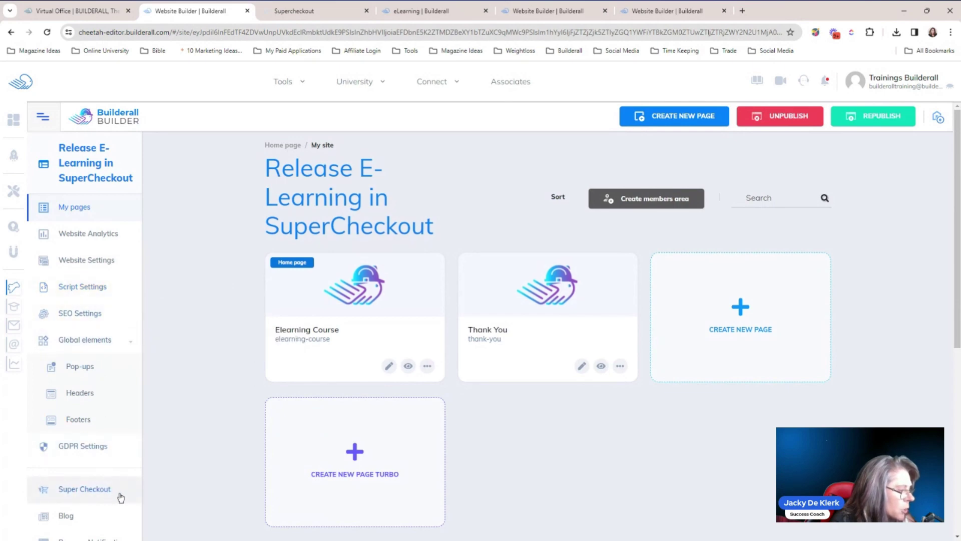
# Step: Switch to SuperCheckout, open the Taking Elearning A Step Further product for editing and review its product info
pyautogui.click(322, 11)
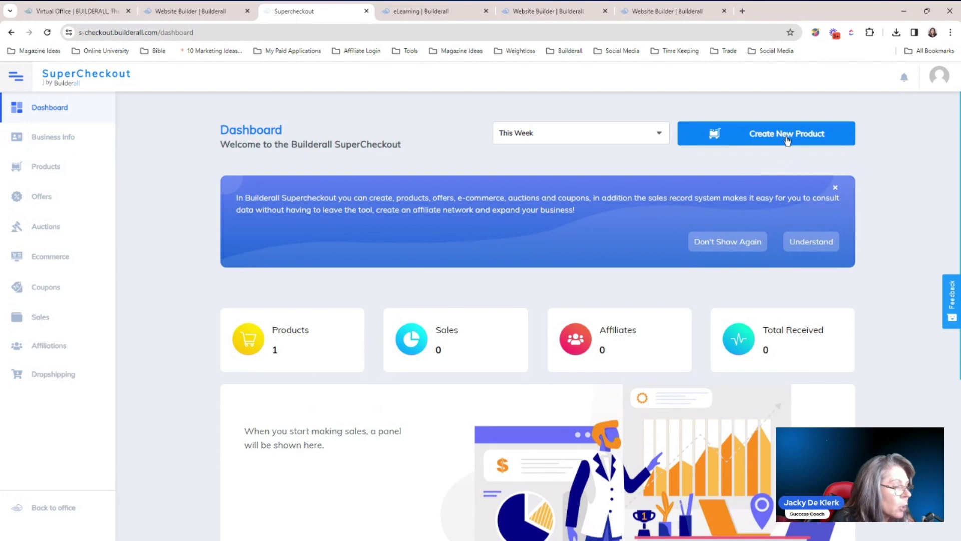
pyautogui.click(60, 165)
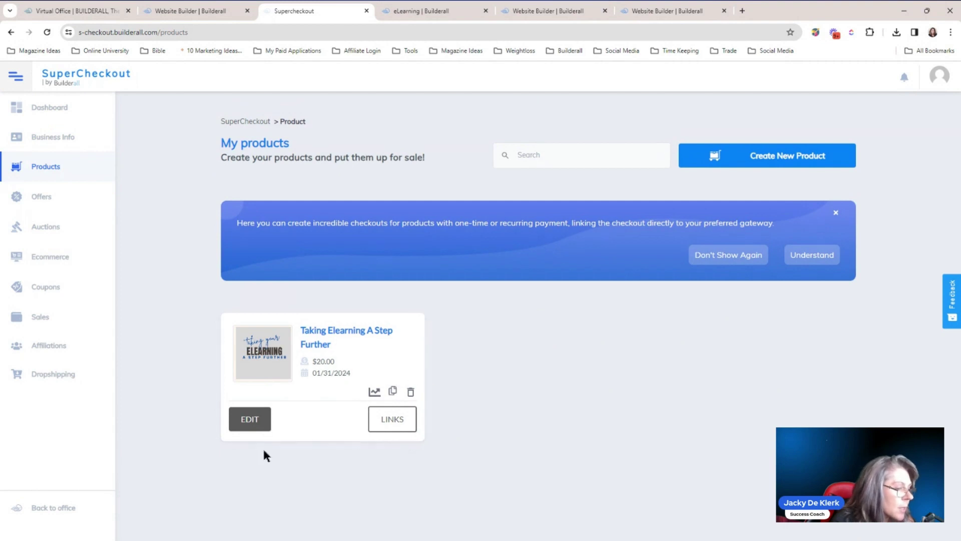
pyautogui.click(250, 419)
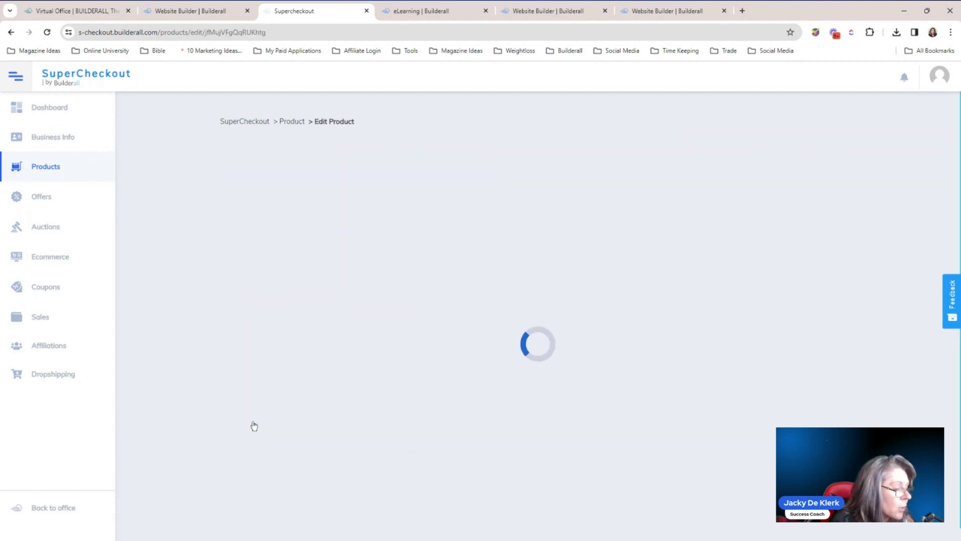
pyautogui.scroll(-5, 588, 369)
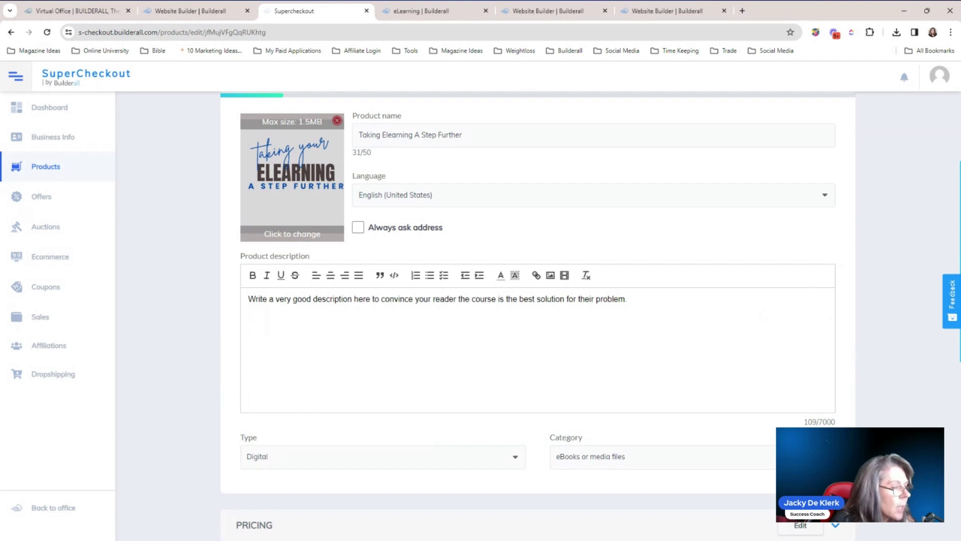
pyautogui.scroll(1, 538, 315)
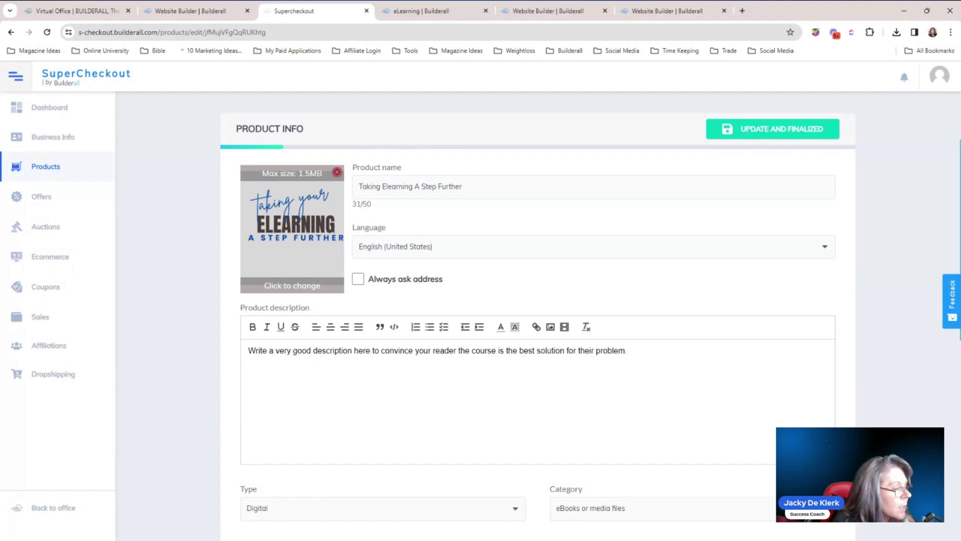
pyautogui.scroll(-5, 537, 300)
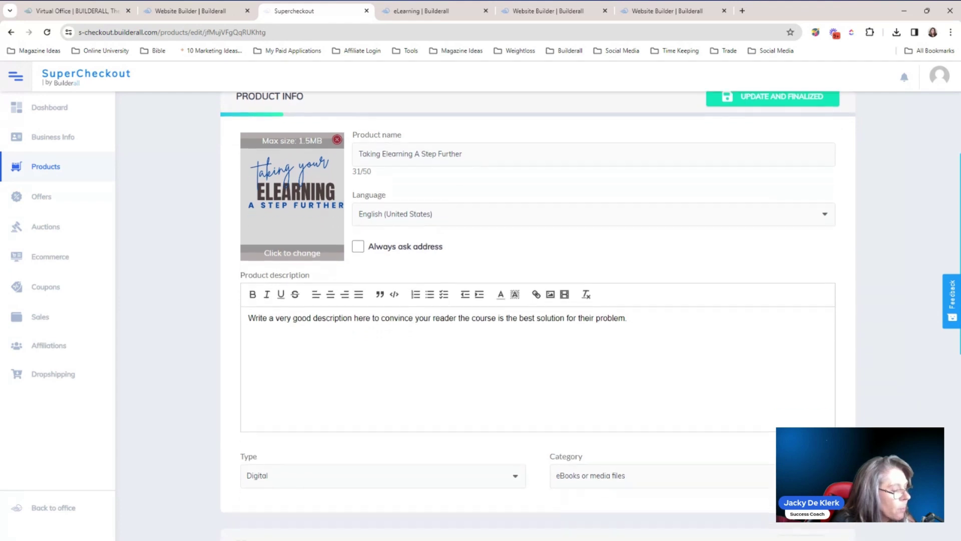
pyautogui.scroll(-4, 538, 321)
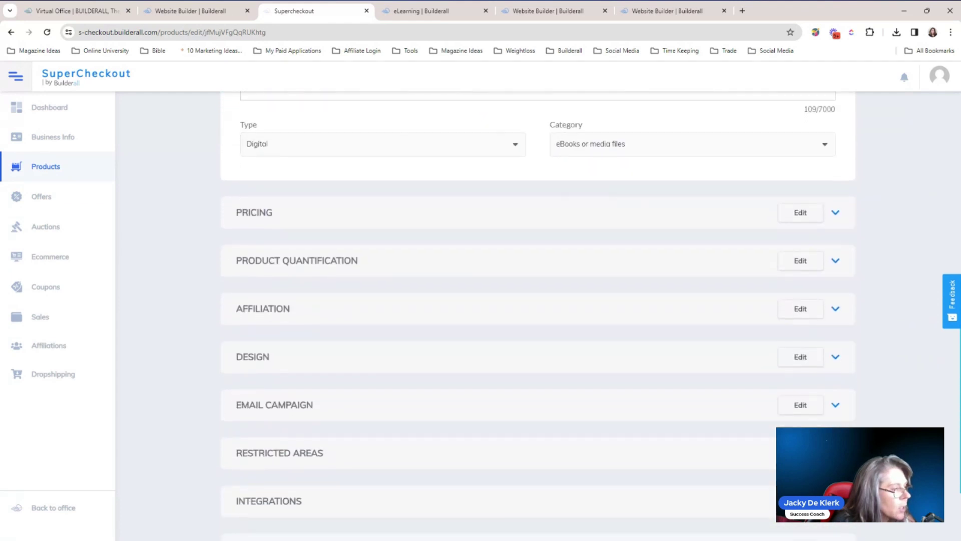
pyautogui.scroll(-1, 959, 342)
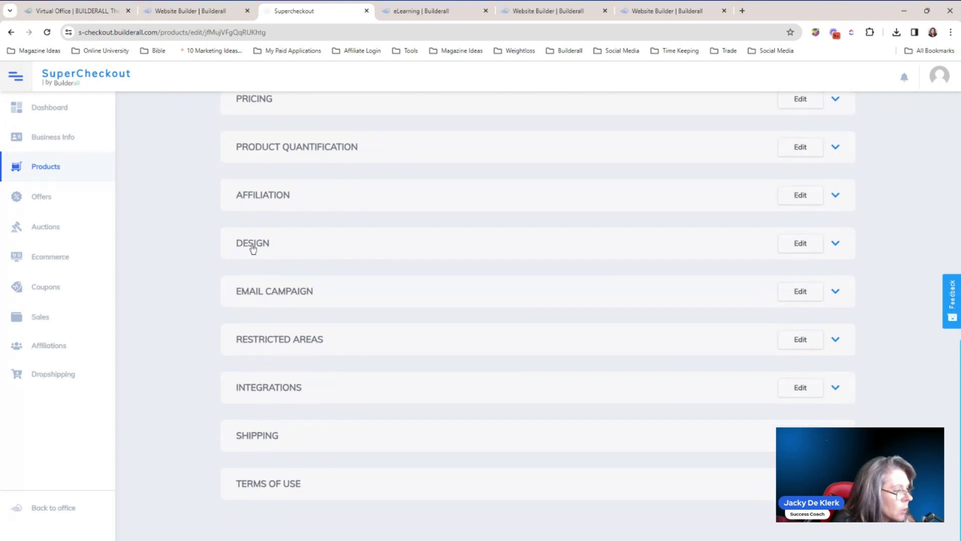
# Step: Expand the product's Design settings and check the checkout design, the Thank You/Upsell page and the page selling the product
pyautogui.click(274, 249)
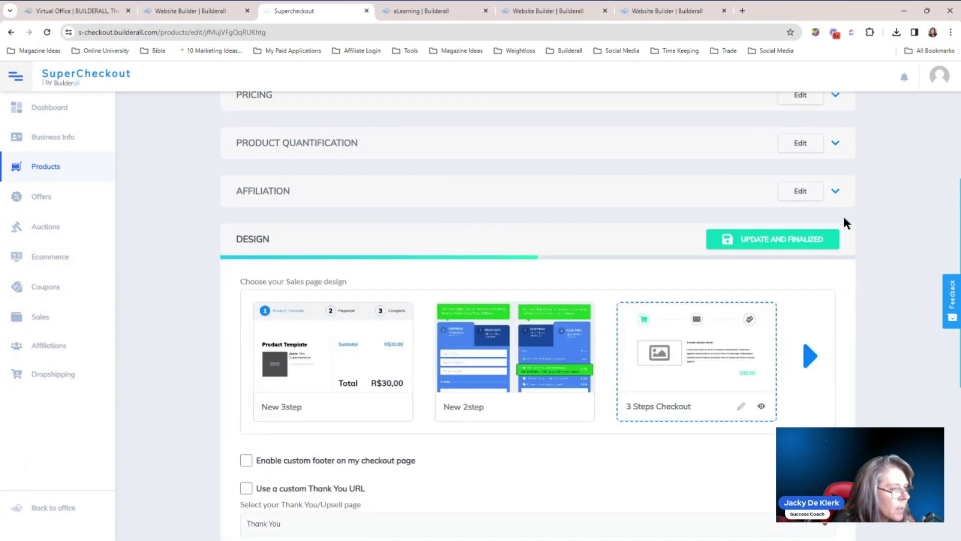
pyautogui.scroll(-4, 538, 315)
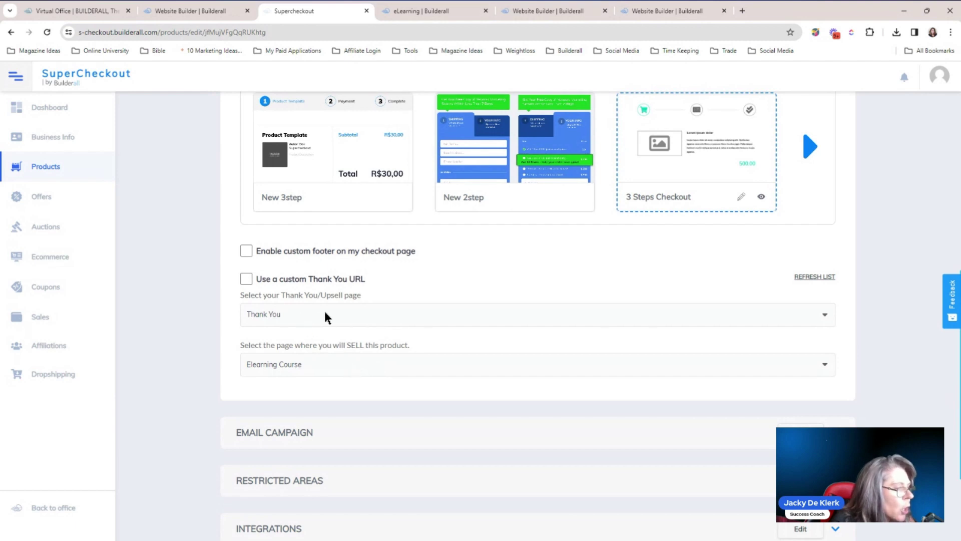
pyautogui.click(388, 313)
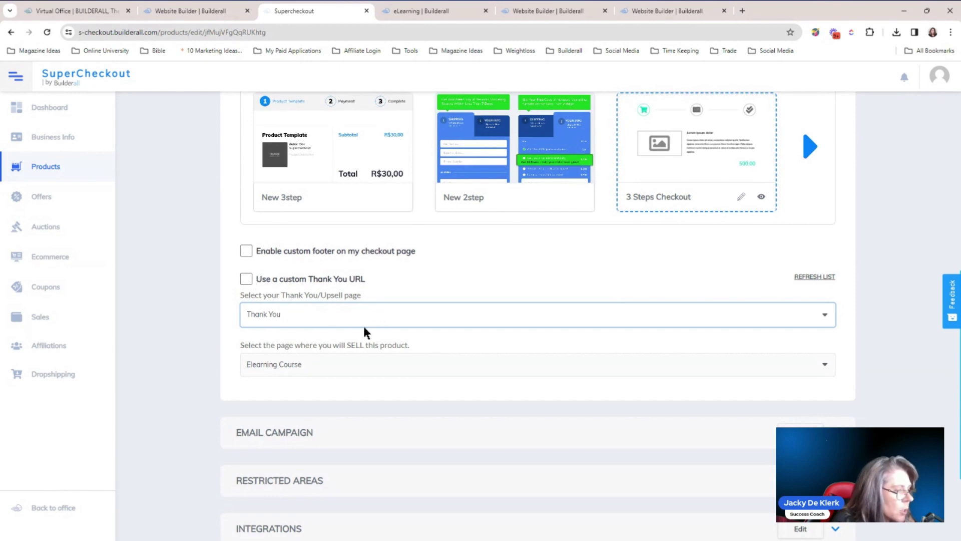
pyautogui.click(339, 366)
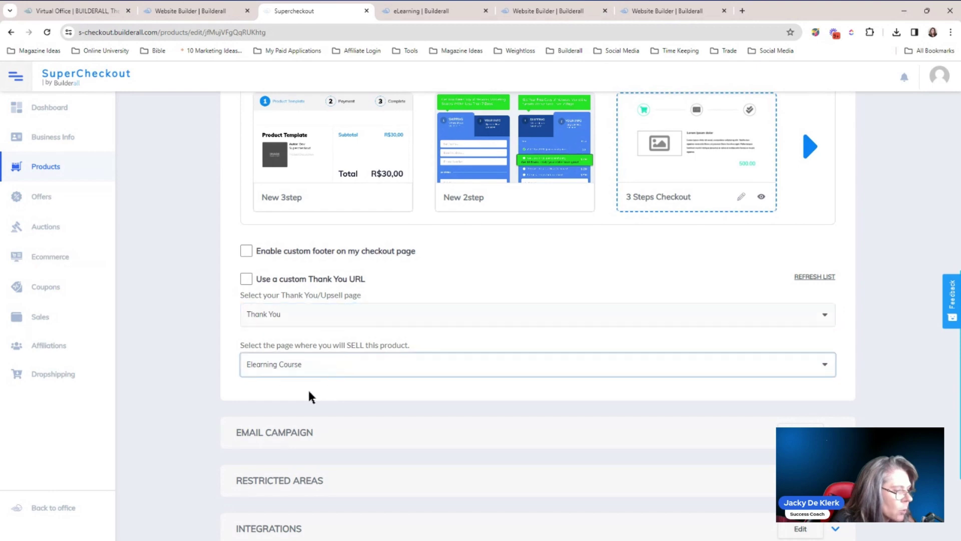
pyautogui.scroll(-3, 927, 249)
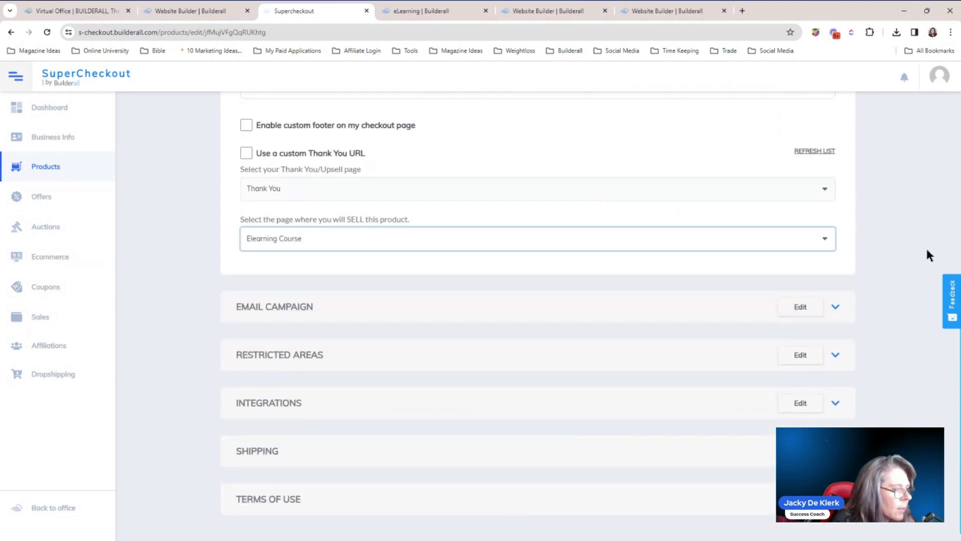
# Step: Review the product's Email Campaign settings and its Integrations settings, including the eLearning student registration and linked course
pyautogui.click(429, 290)
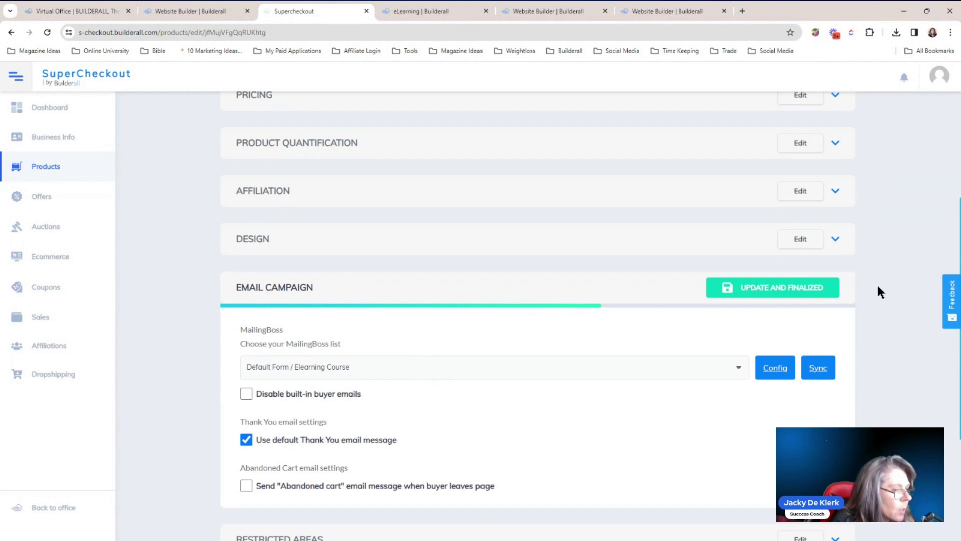
pyautogui.scroll(-4, 879, 290)
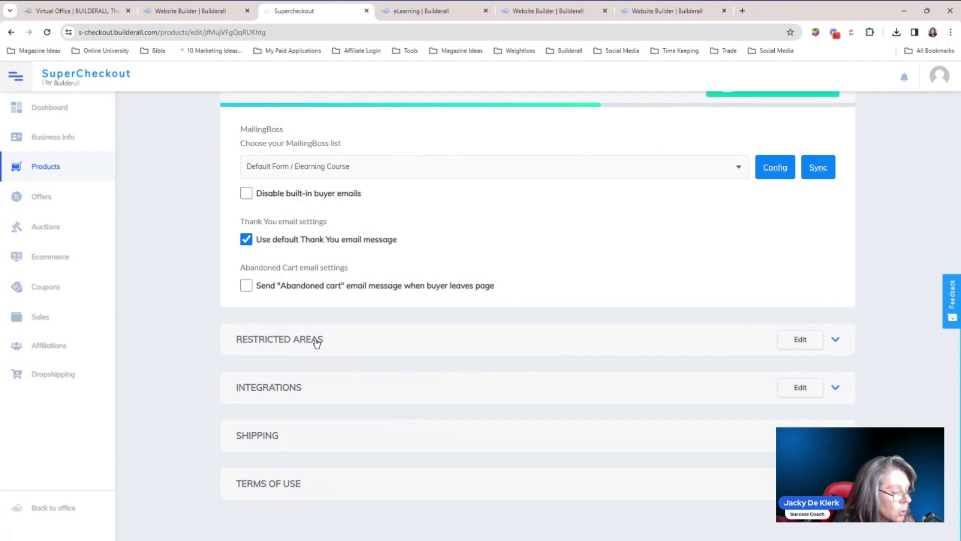
pyautogui.click(293, 388)
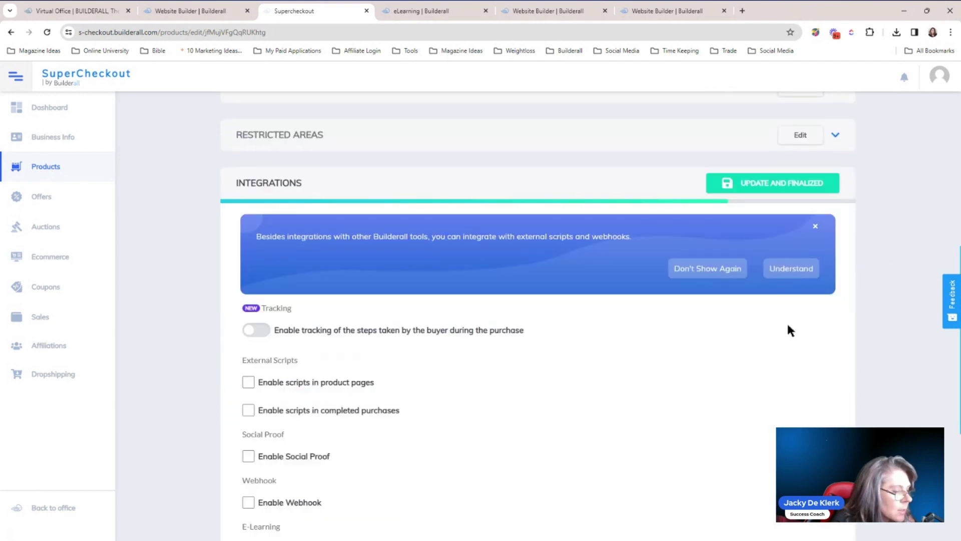
pyautogui.scroll(-3, 915, 292)
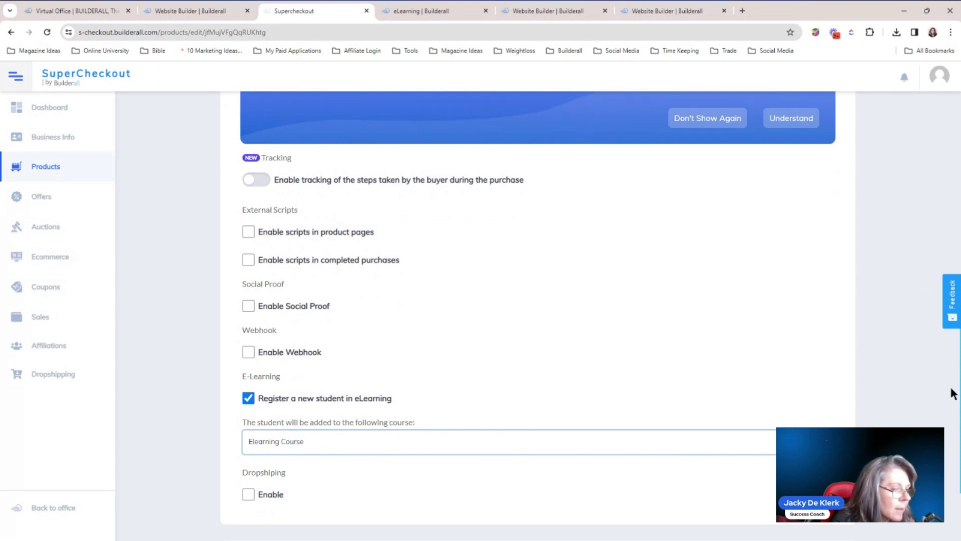
pyautogui.scroll(-3, 538, 300)
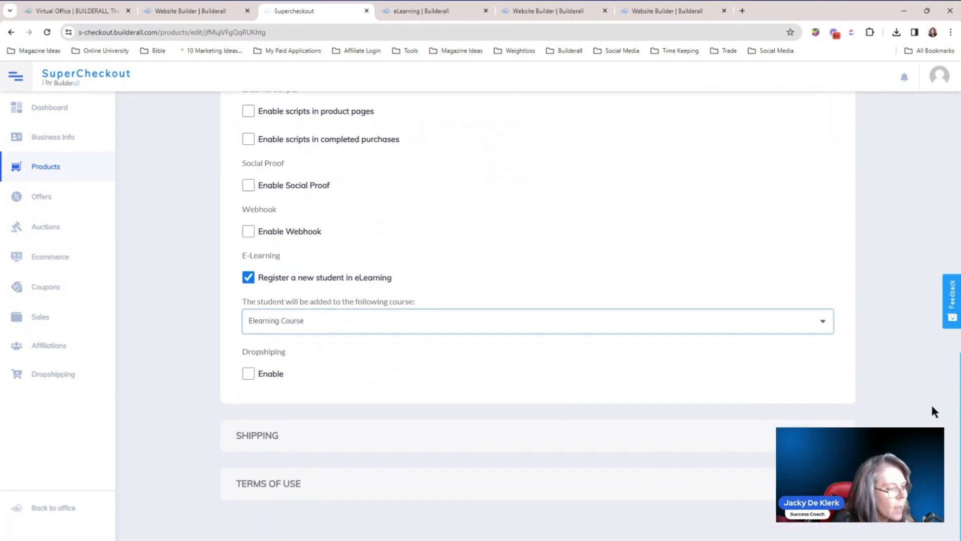
pyautogui.moveTo(901, 245); pyautogui.dragTo(901, 441)
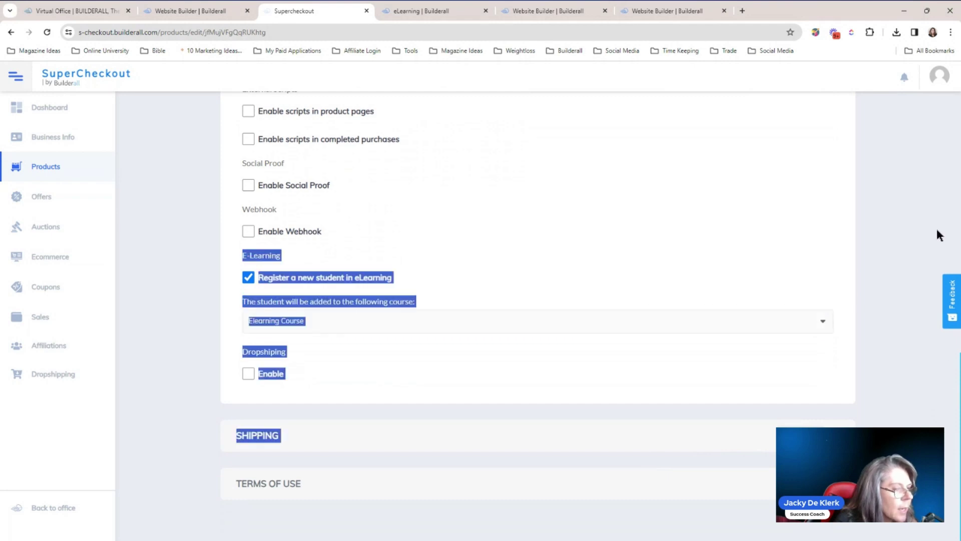
# Step: Update and finalize the Taking Elearning A Step Further product
pyautogui.scroll(10, 906, 217)
pyautogui.click(835, 229)
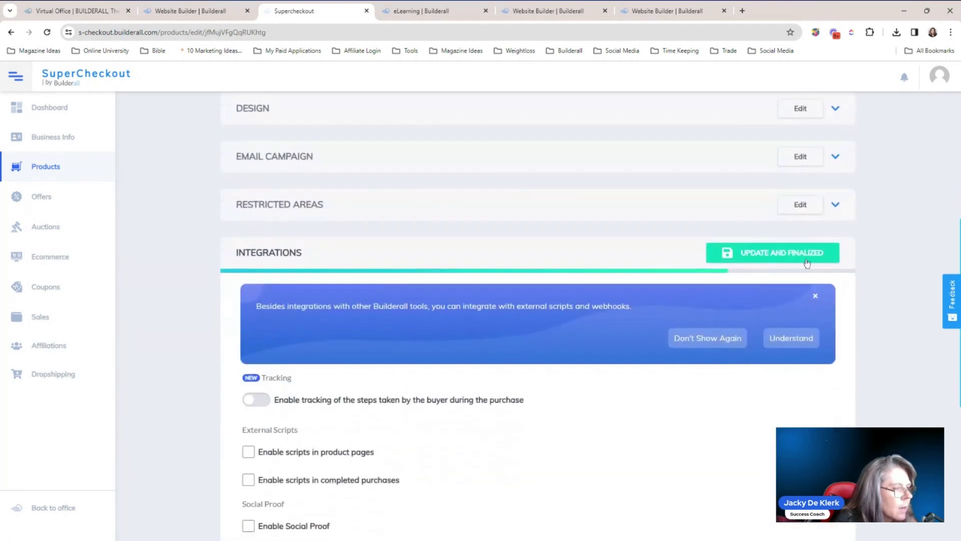
pyautogui.click(806, 259)
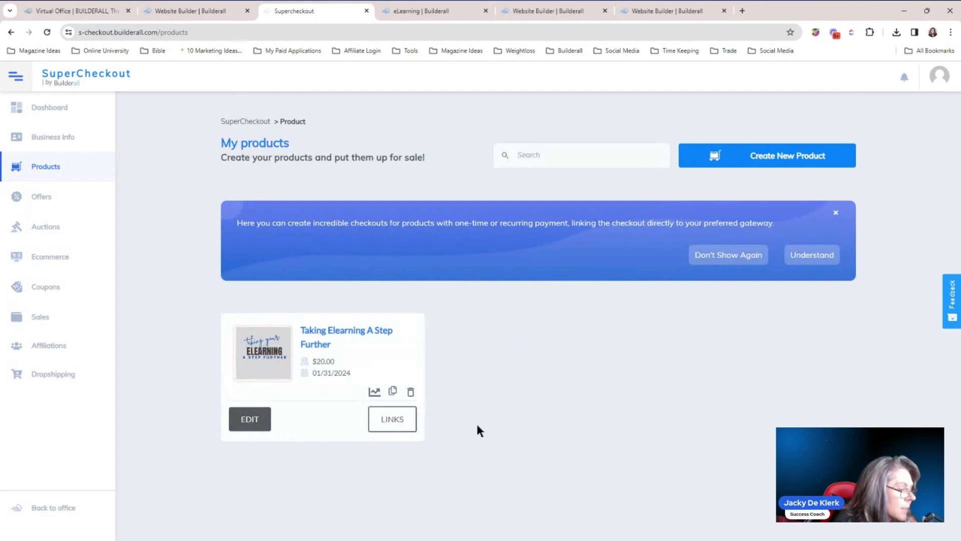
# Step: Copy the product's Checkout URL from its panel links and close the links dialog
pyautogui.click(392, 419)
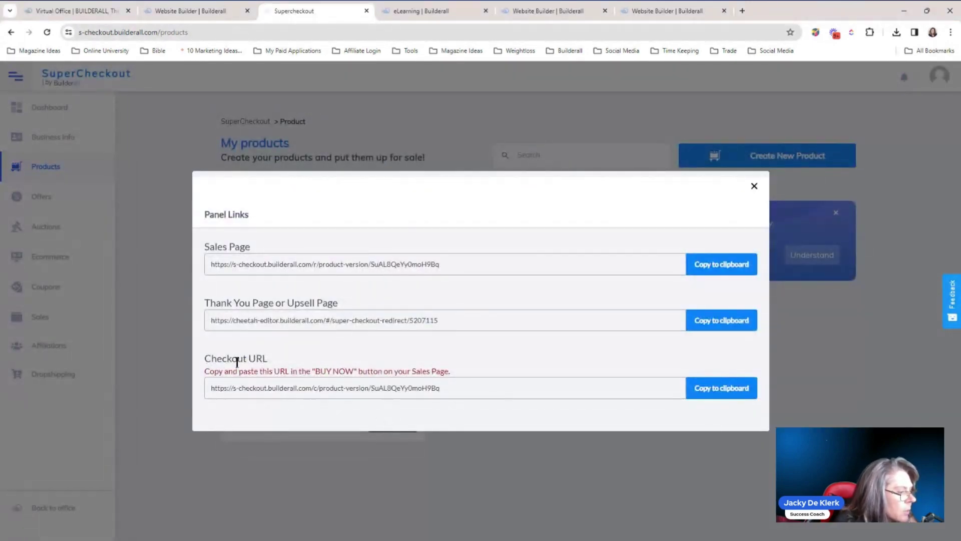
pyautogui.click(720, 388)
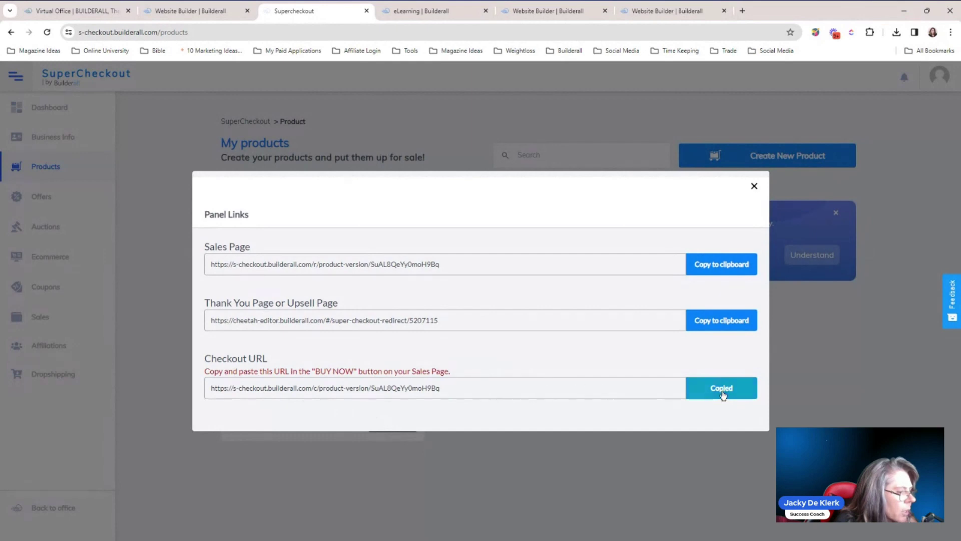
pyautogui.click(827, 375)
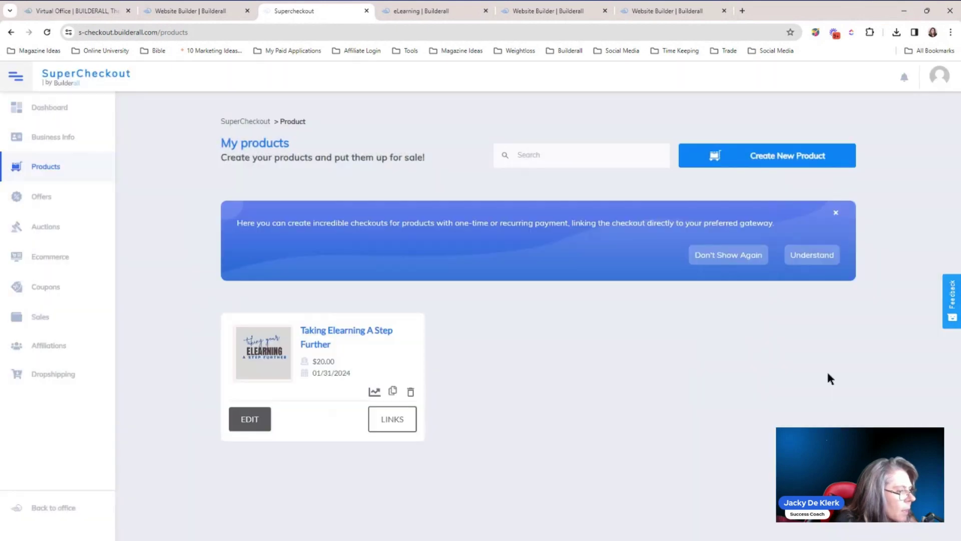
# Step: Switch to the eLearning app and open the Elearning Course for editing at its General Settings
pyautogui.click(431, 12)
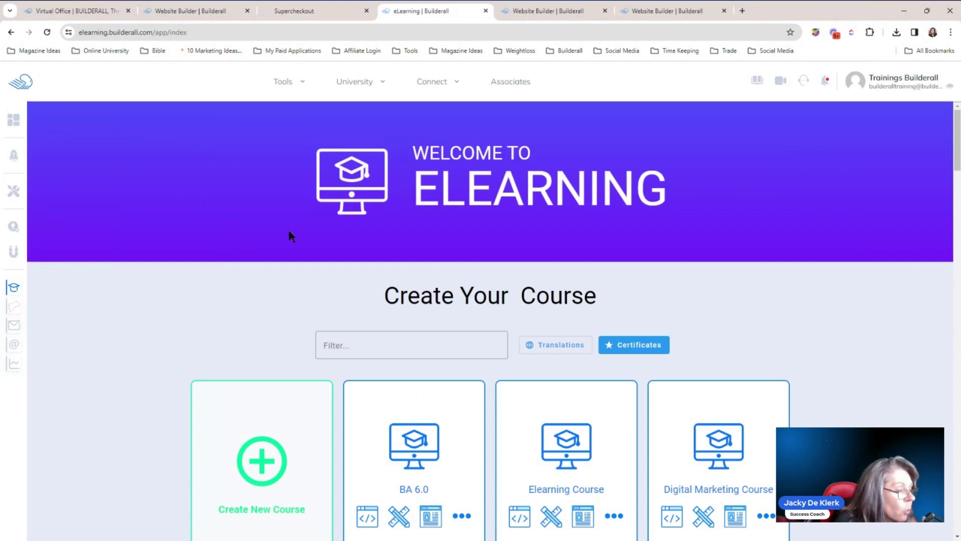
pyautogui.moveTo(956, 151); pyautogui.dragTo(957, 186)
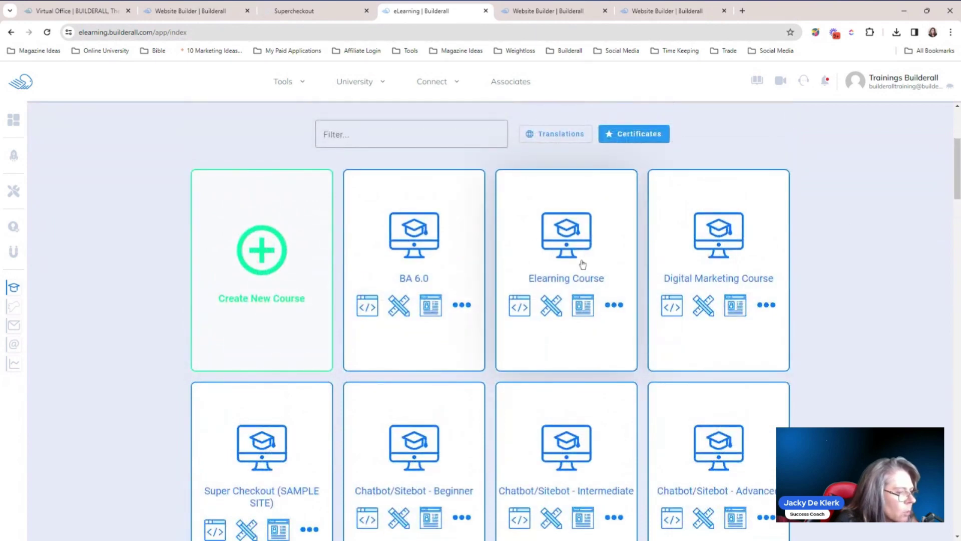
pyautogui.click(552, 306)
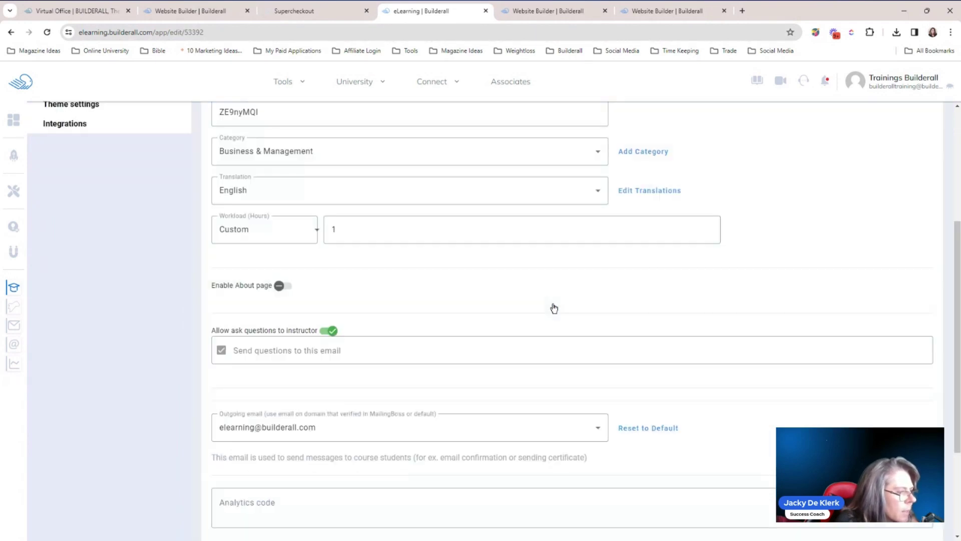
pyautogui.moveTo(954, 254); pyautogui.dragTo(955, 129)
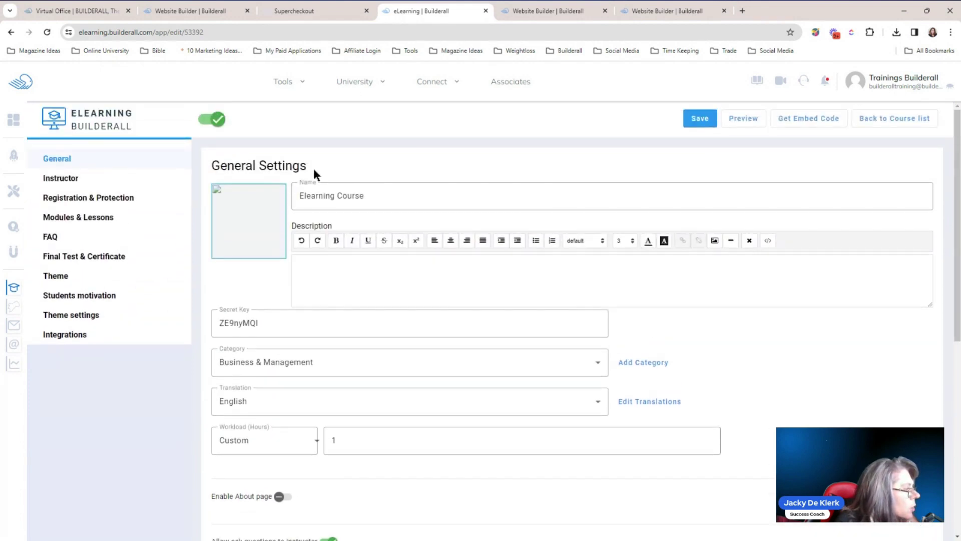
# Step: Open the course's Registration & Protection settings and check the registration requirement options and the Custom Registration URL
pyautogui.click(108, 200)
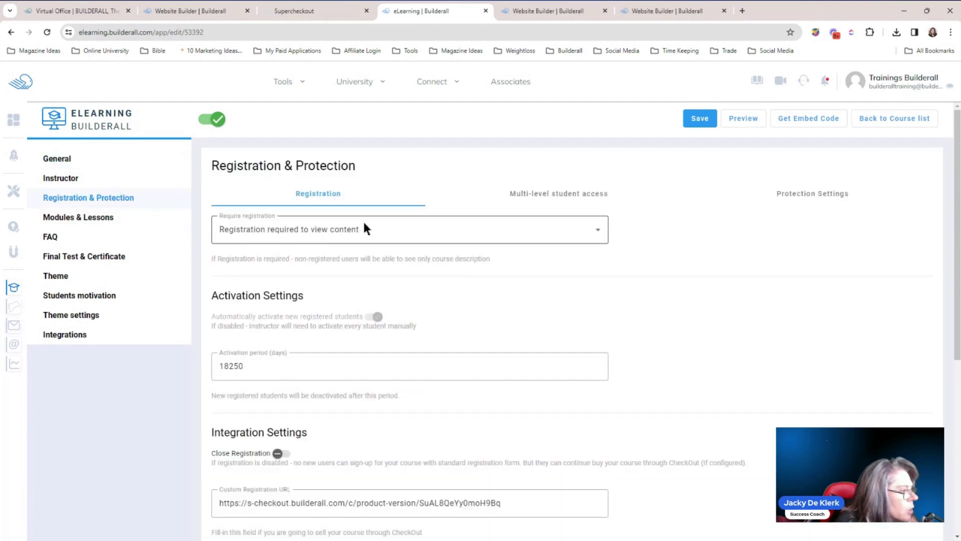
pyautogui.click(390, 230)
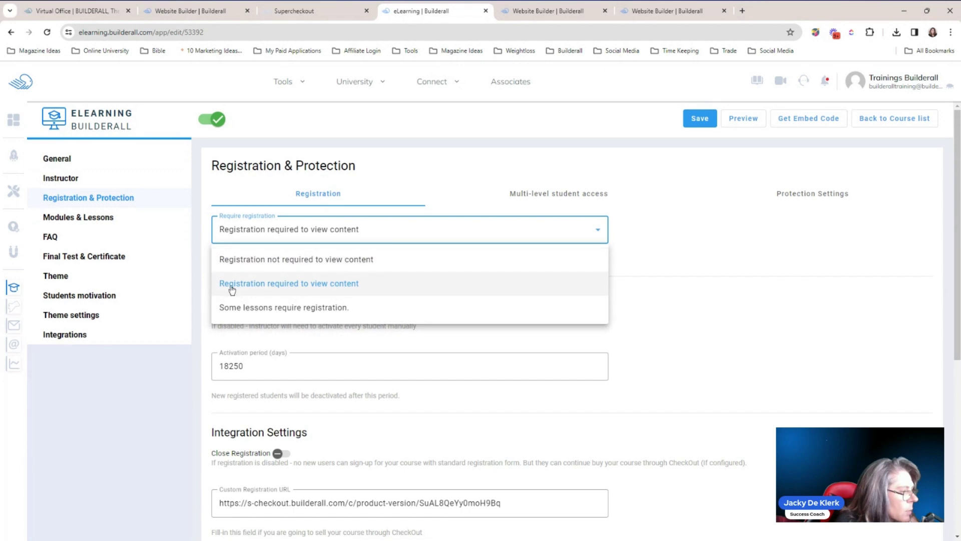
pyautogui.click(675, 283)
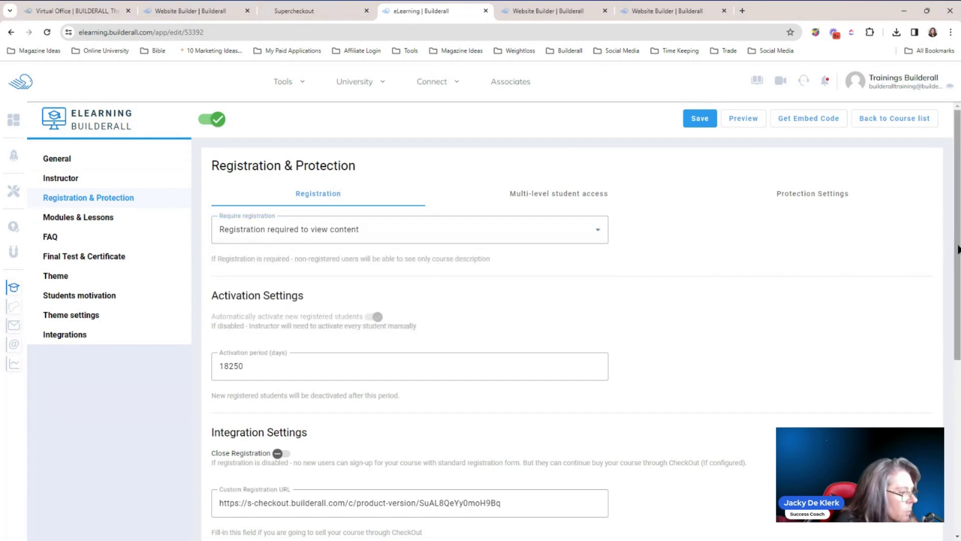
pyautogui.scroll(-3, 955, 247)
pyautogui.scroll(-3, 671, 320)
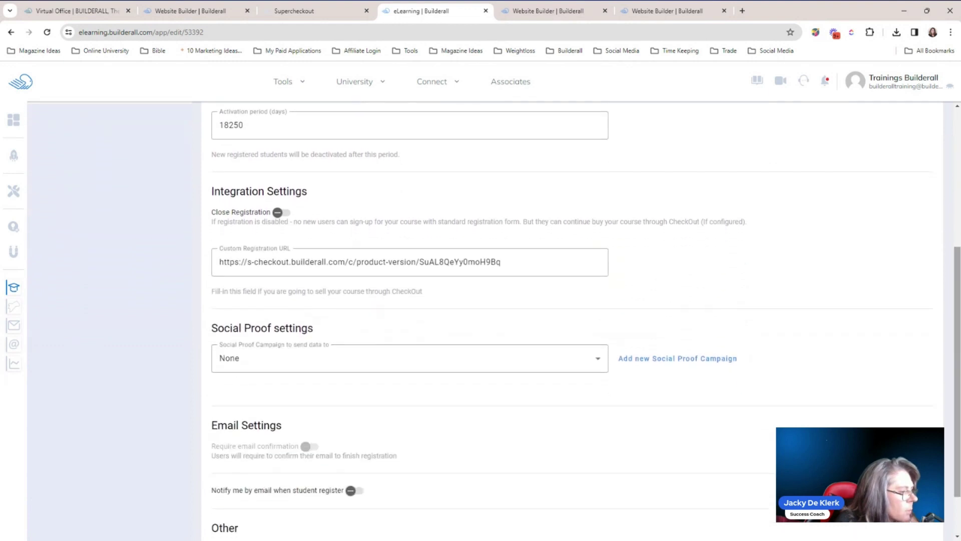
# Step: Check the Custom Registration URL, save the course's Registration & Protection settings and return to the course list
pyautogui.moveTo(523, 261); pyautogui.dragTo(227, 278)
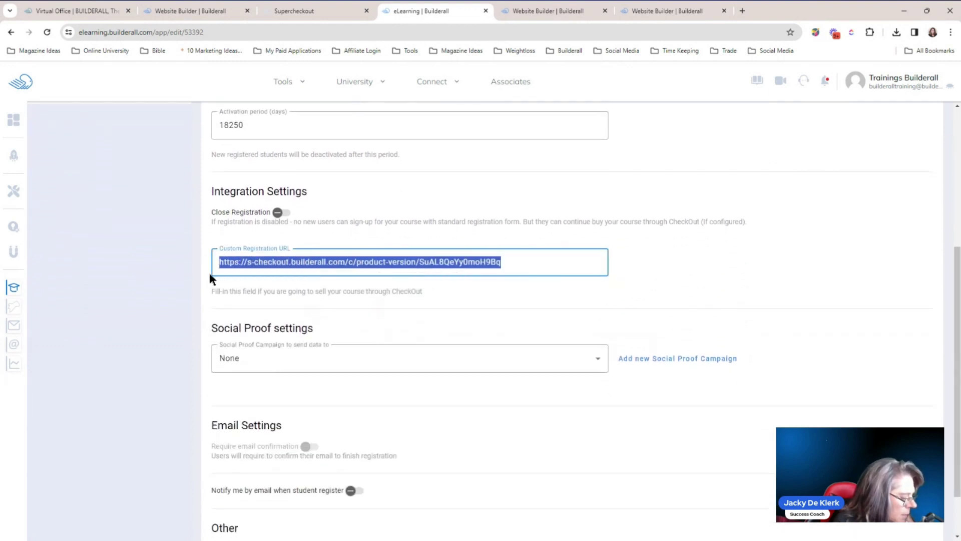
pyautogui.press('Right')
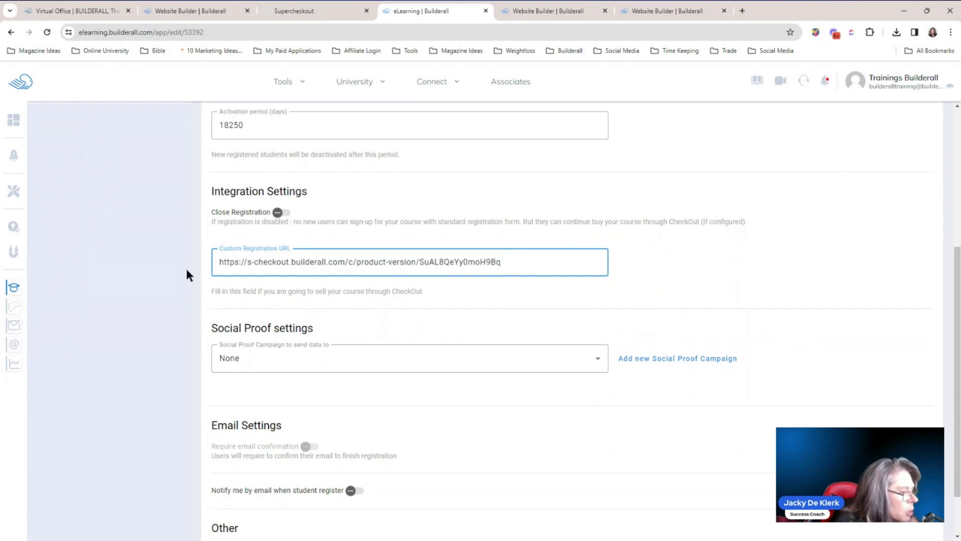
pyautogui.click(650, 258)
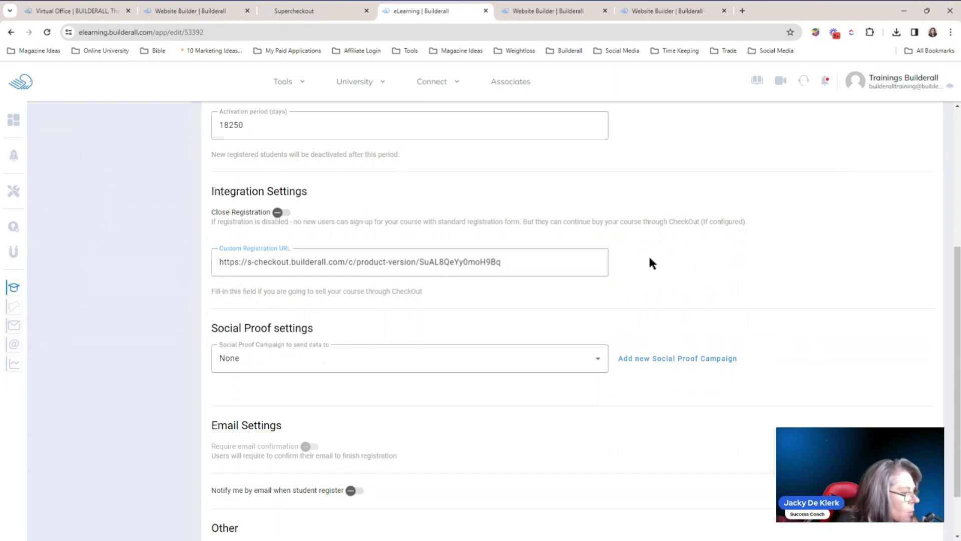
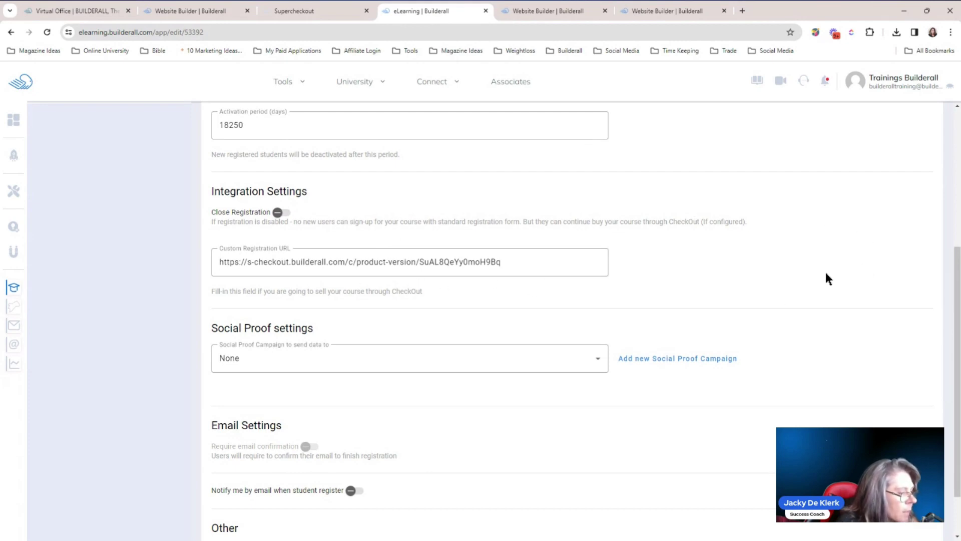
pyautogui.scroll(5, 825, 274)
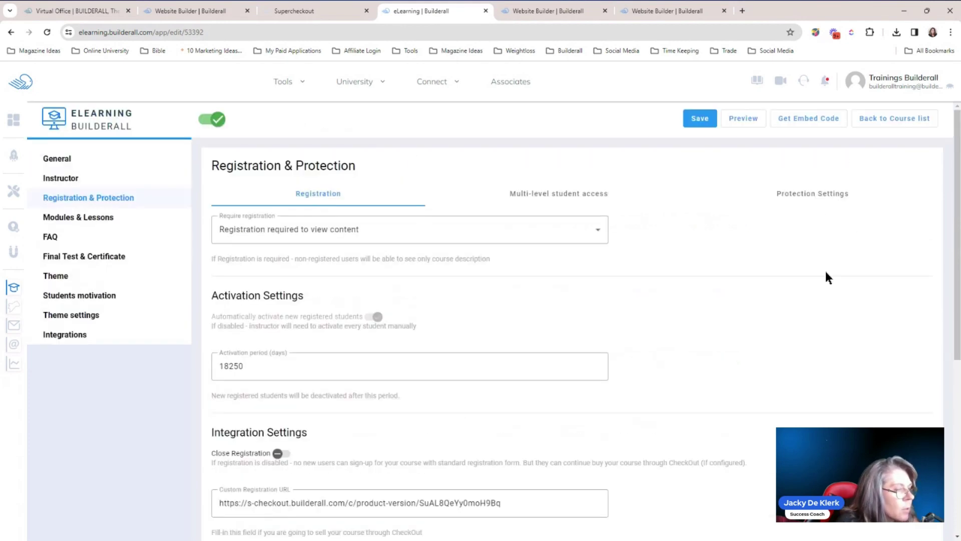
pyautogui.click(703, 123)
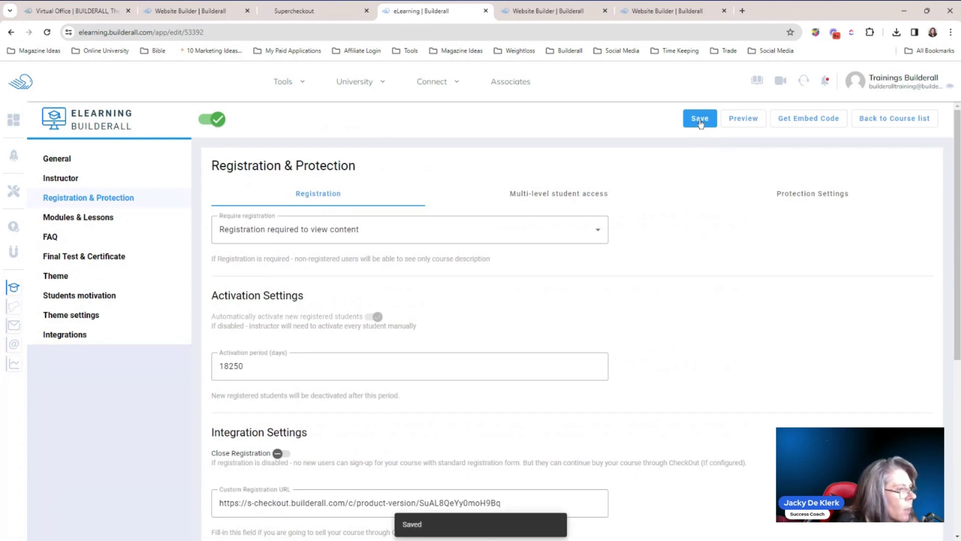
pyautogui.click(906, 119)
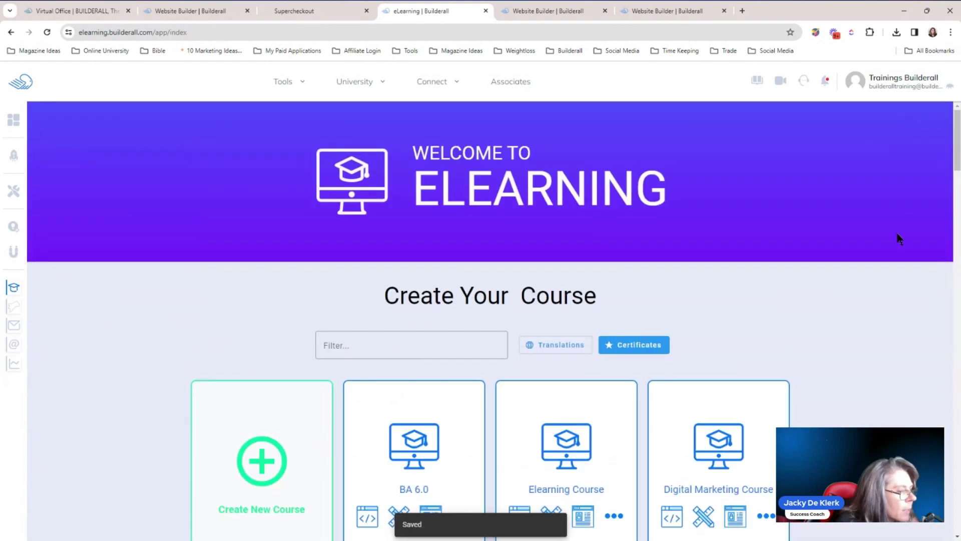
pyautogui.scroll(-4, 739, 230)
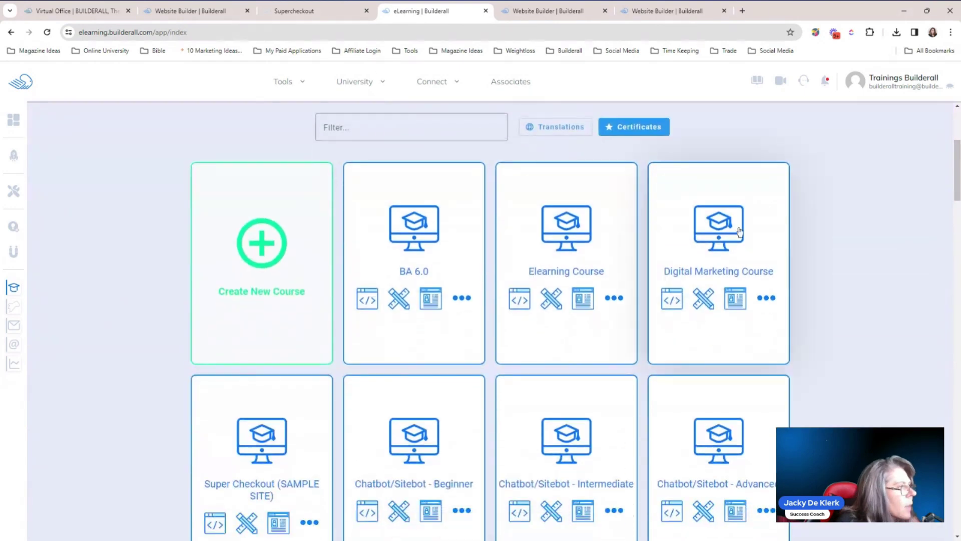
# Step: Switch to the Website Builder and open the link settings of the BUY NOW button on the Elearning Course page
pyautogui.click(526, 12)
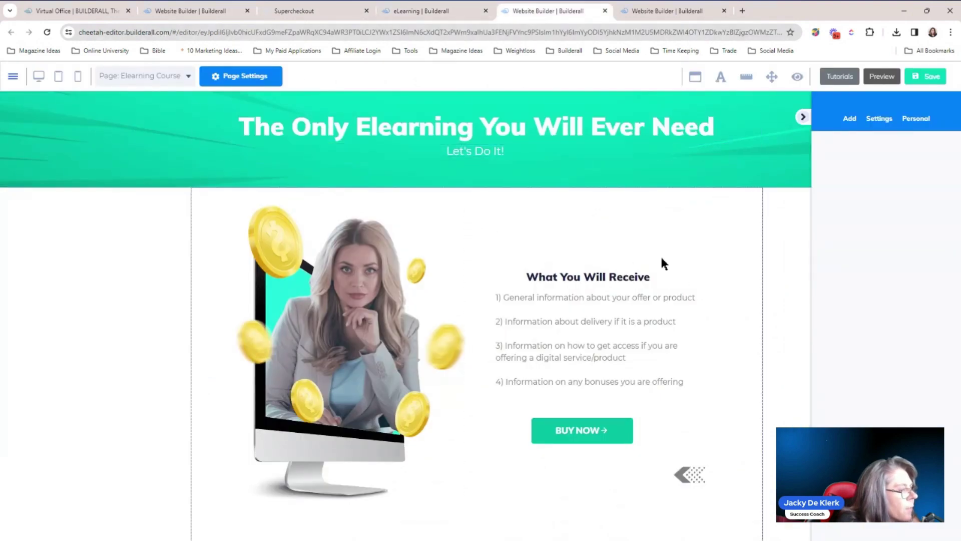
pyautogui.click(802, 117)
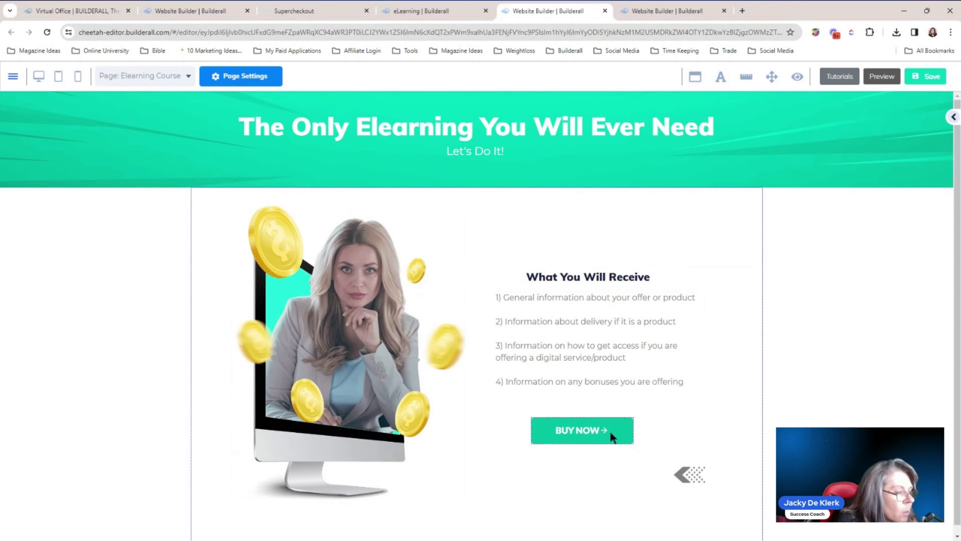
pyautogui.click(577, 438)
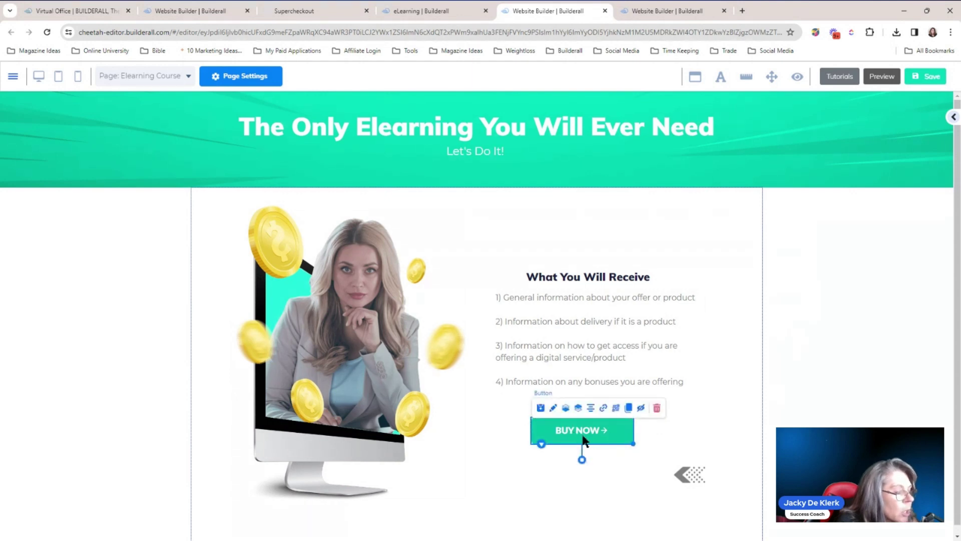
pyautogui.click(603, 408)
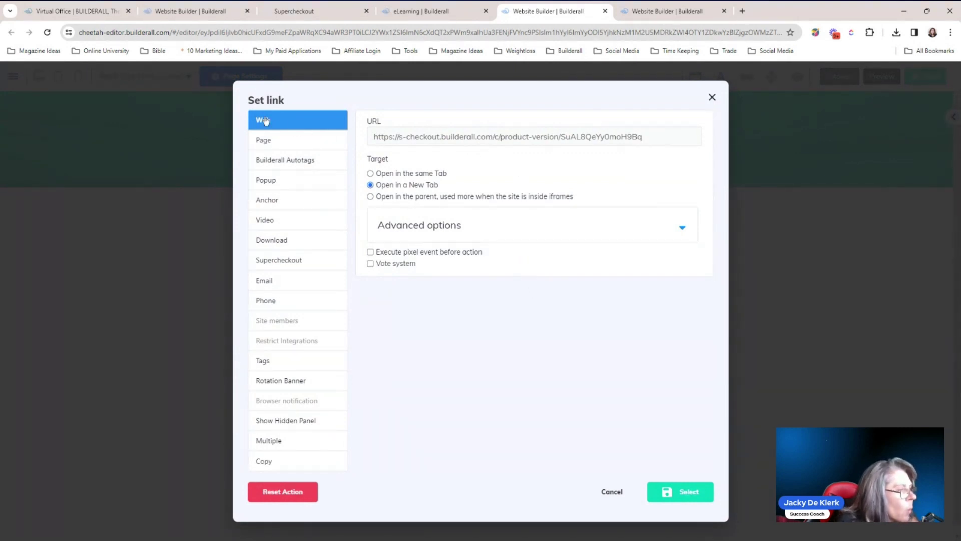
# Step: Copy the product's Checkout URL from its SuperCheckout panel links and return to the BUY NOW button's link settings
pyautogui.click(311, 10)
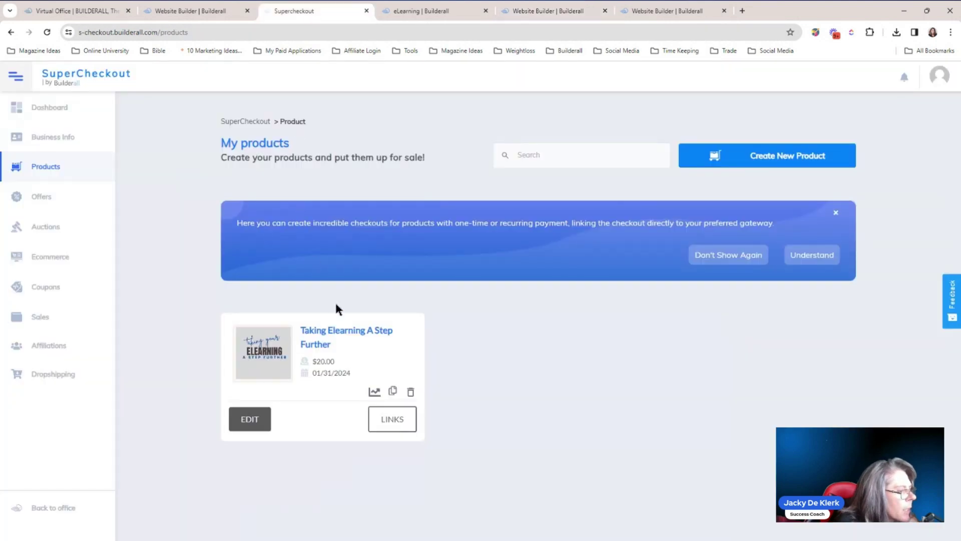
pyautogui.click(389, 419)
pyautogui.click(716, 393)
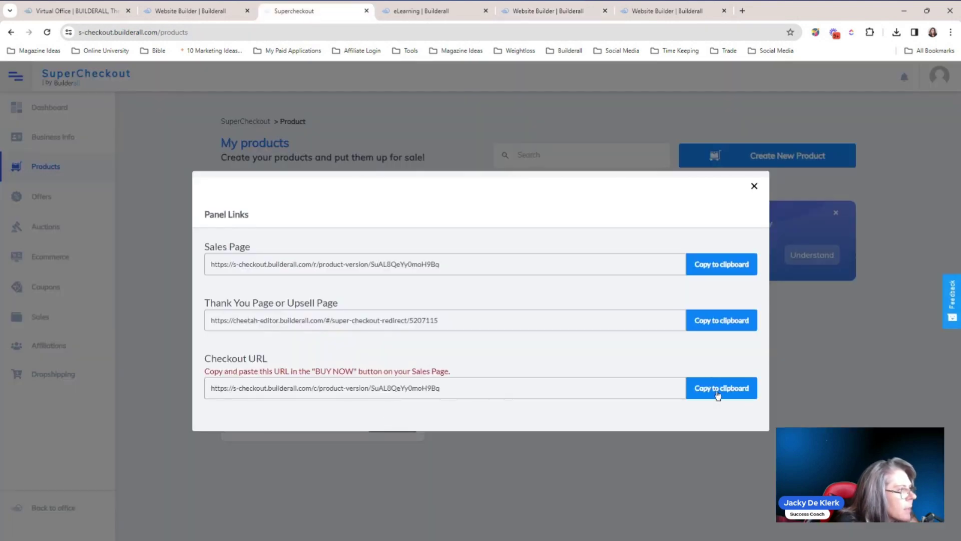
pyautogui.click(449, 12)
pyautogui.click(544, 11)
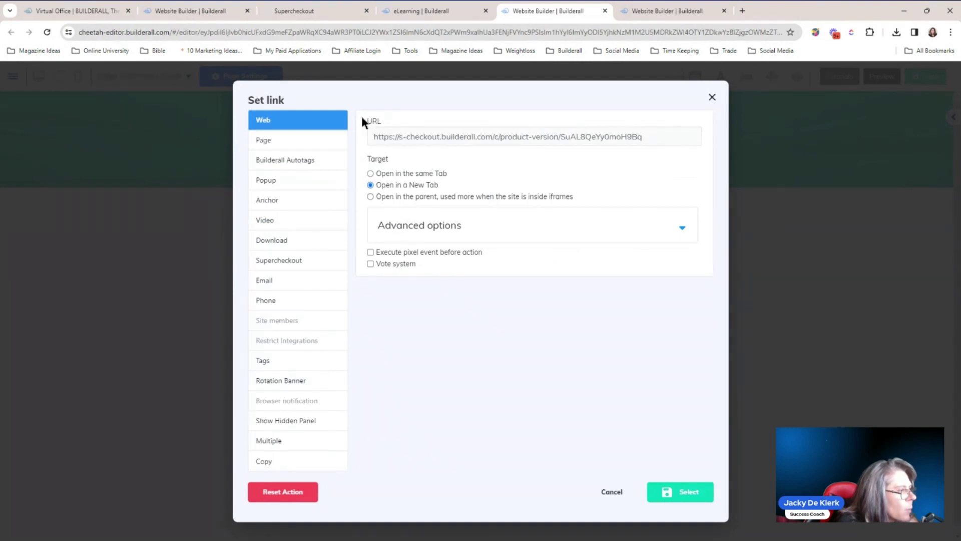
# Step: Review Taking Elearning A Step Further under the Supercheckout link type, and apply the Web link to the checkout URL, opening in a new tab
pyautogui.click(275, 265)
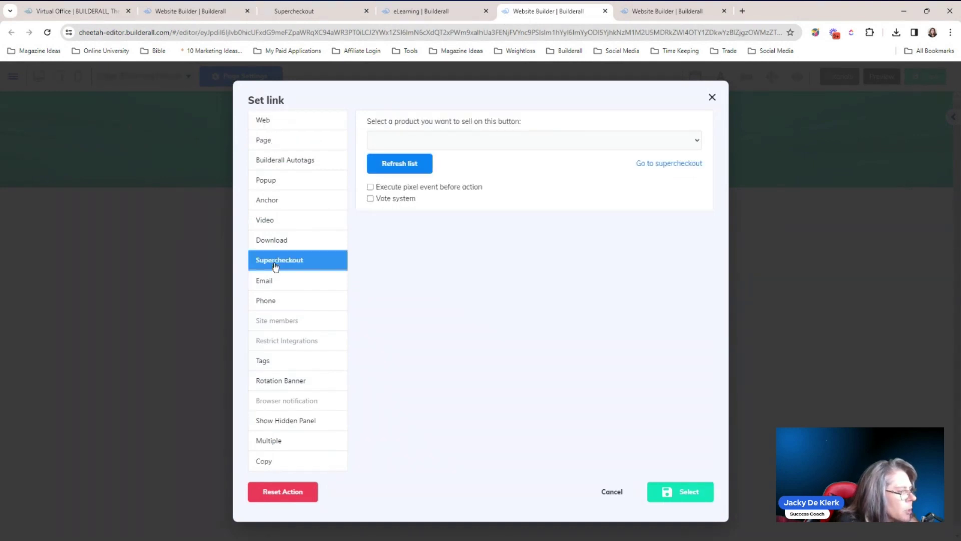
pyautogui.click(409, 165)
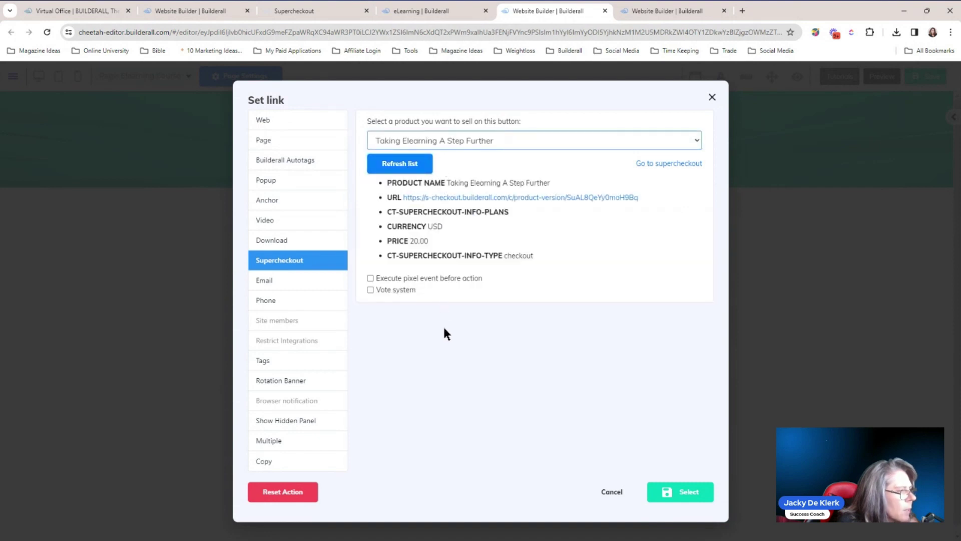
pyautogui.click(304, 123)
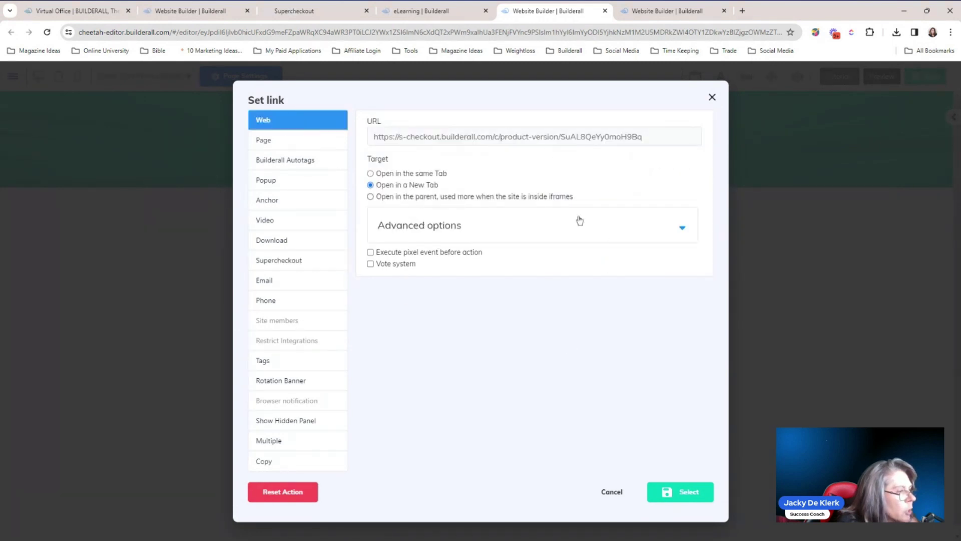
pyautogui.click(687, 492)
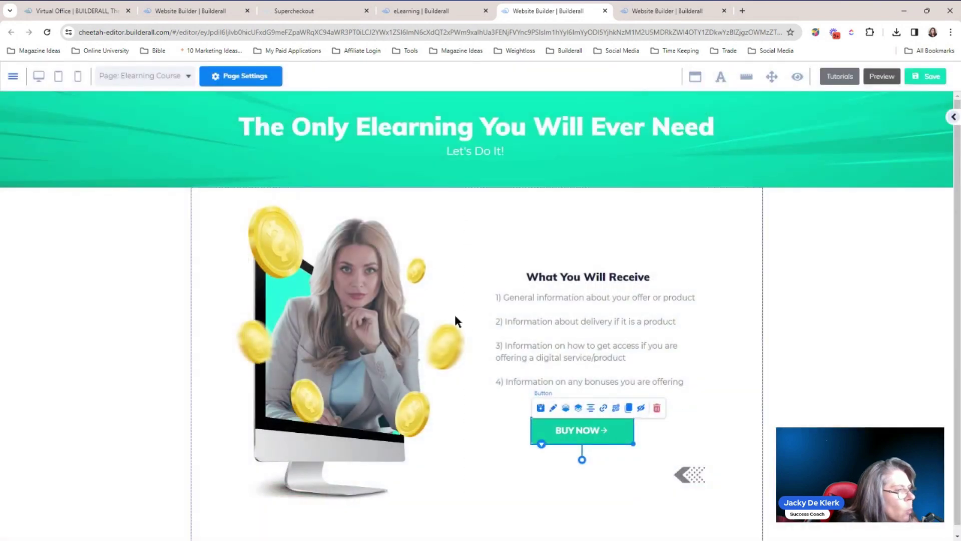
# Step: Save the Elearning Course page, publish the website and close that page's editor
pyautogui.click(918, 79)
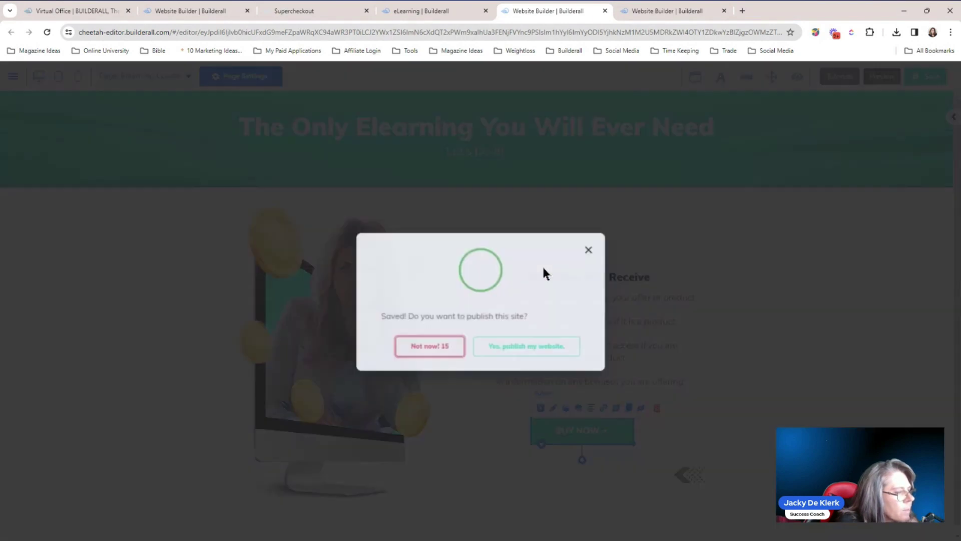
pyautogui.click(553, 340)
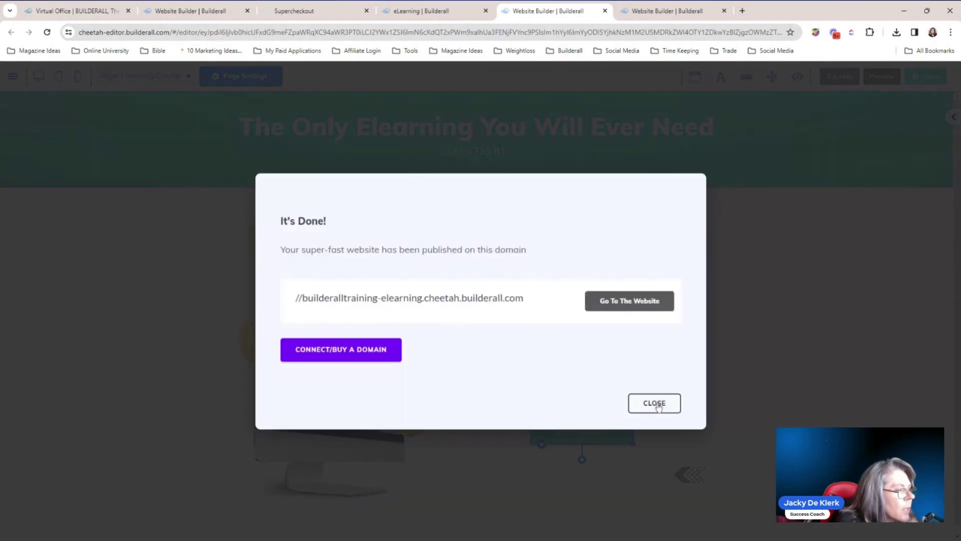
pyautogui.click(657, 406)
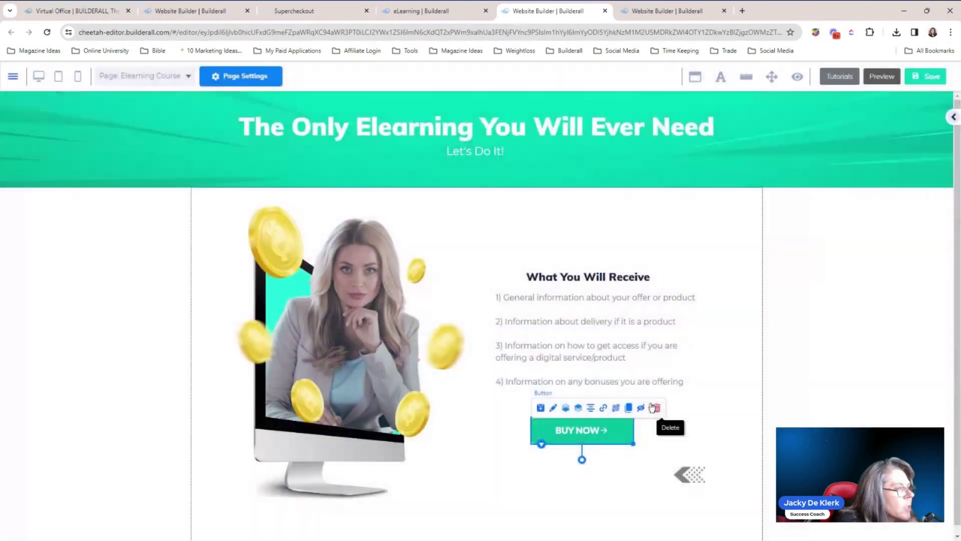
pyautogui.click(604, 11)
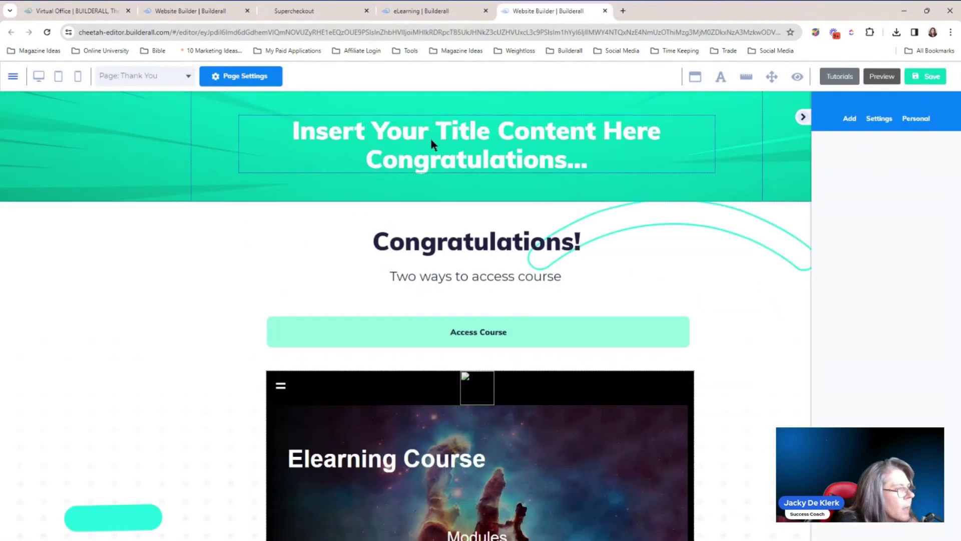
# Step: Examine the Thank You page's two course access options: the Access Course button and the embedded course iframe
pyautogui.click(803, 117)
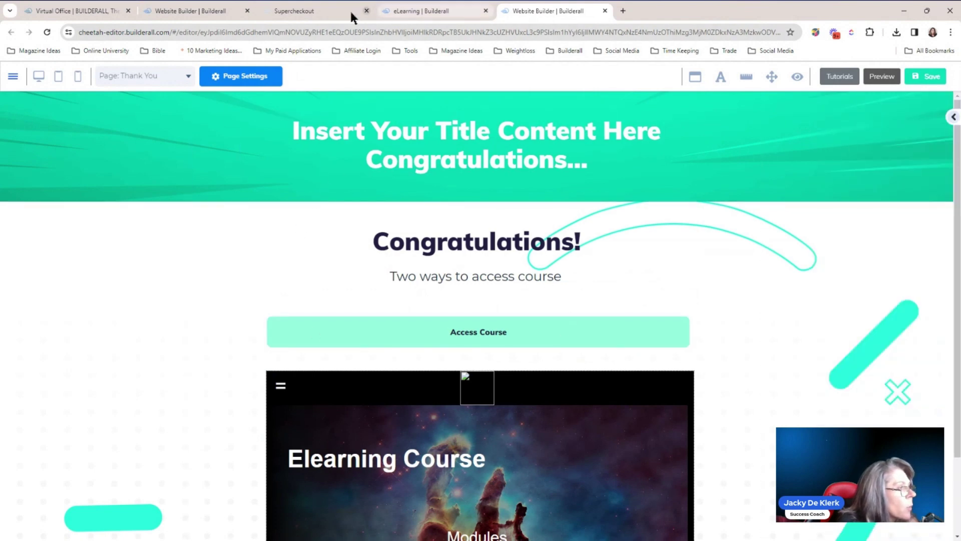
pyautogui.hotkey('ctrl', '2')
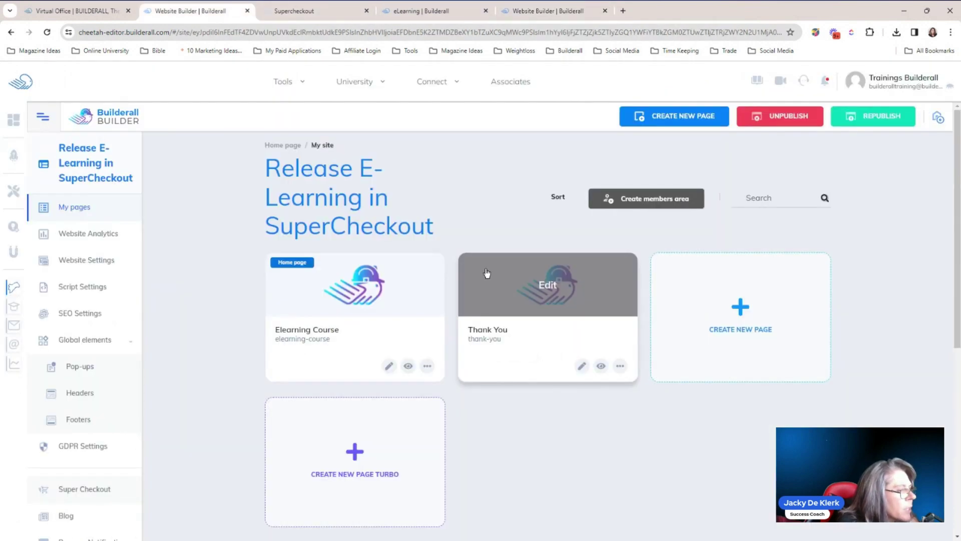
pyautogui.click(540, 10)
pyautogui.moveTo(955, 167); pyautogui.dragTo(957, 246)
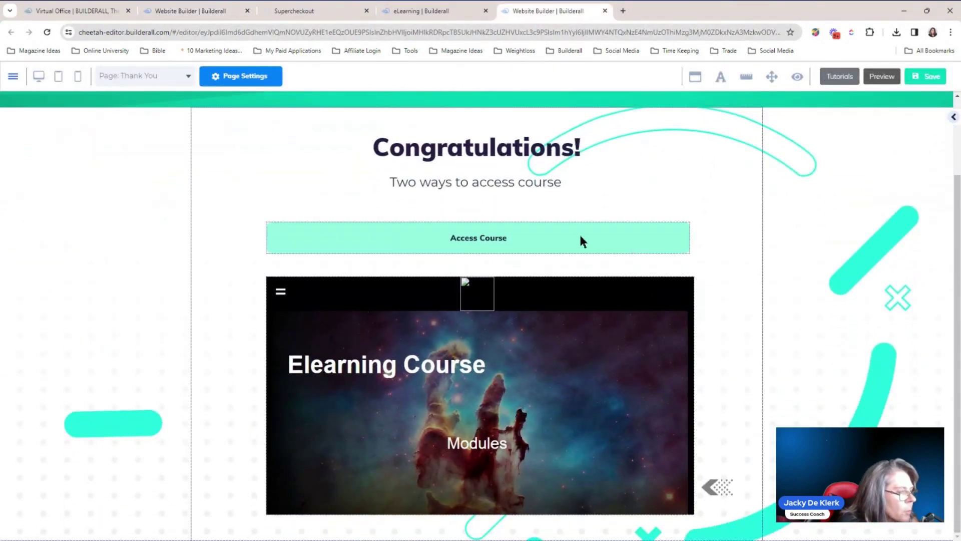
pyautogui.click(539, 238)
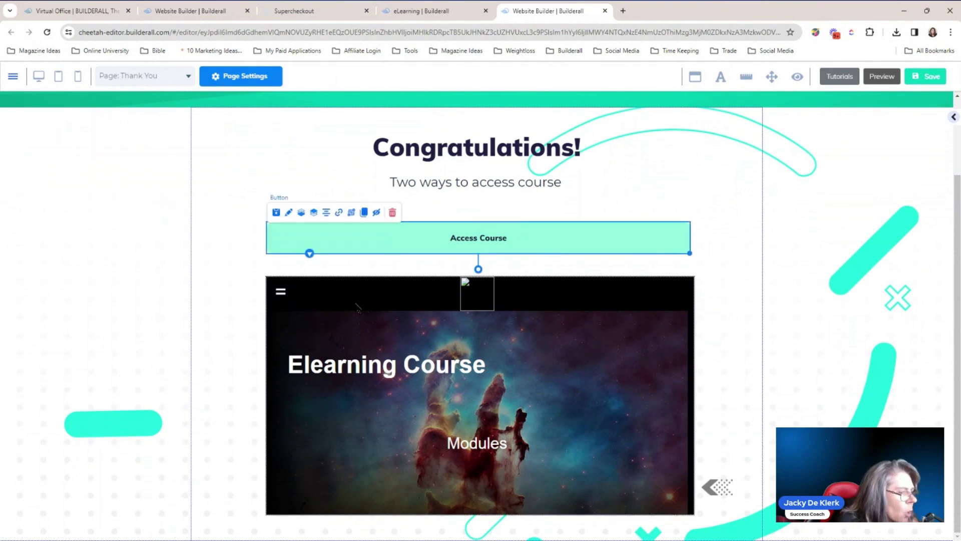
pyautogui.click(514, 347)
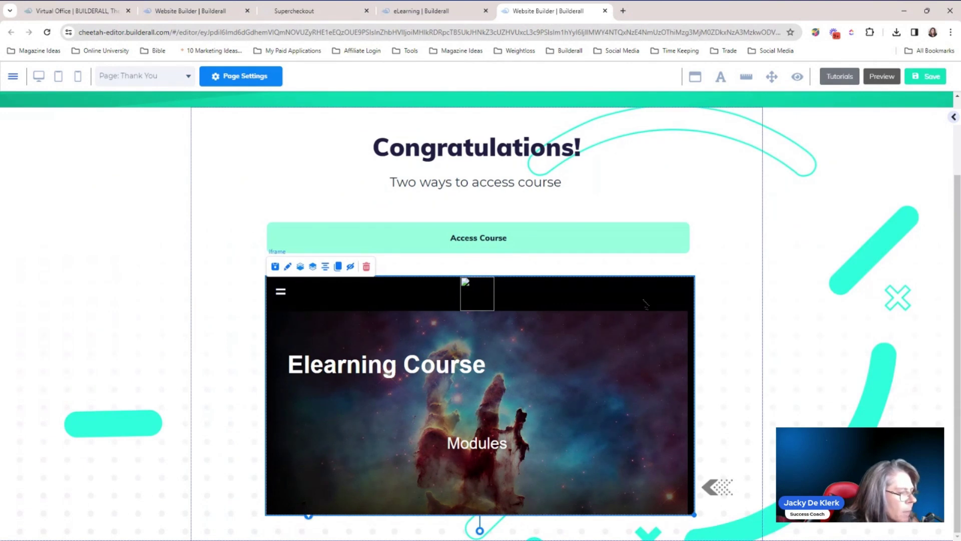
pyautogui.click(507, 238)
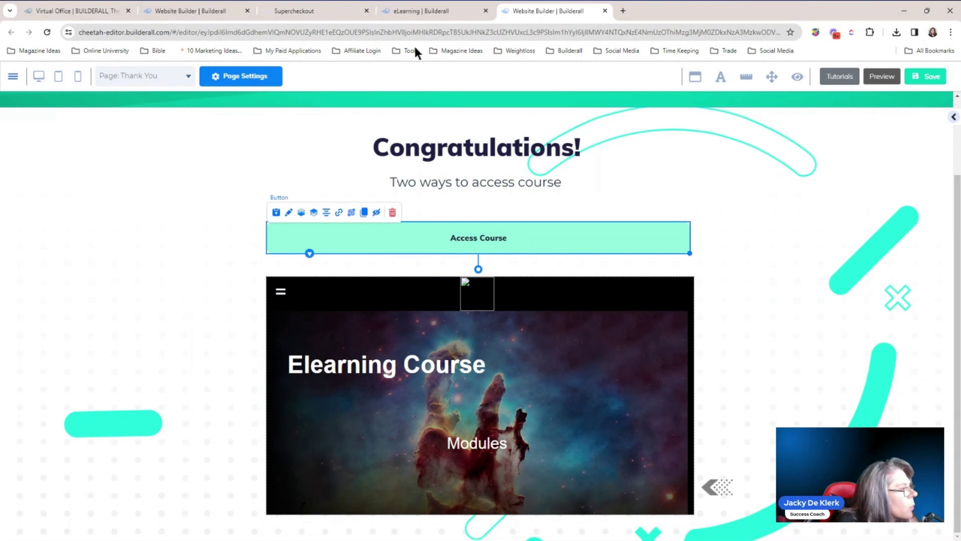
# Step: Copy the Elearning Course's direct link from the eLearning app and check it against the Access Course button's Web link
pyautogui.click(418, 9)
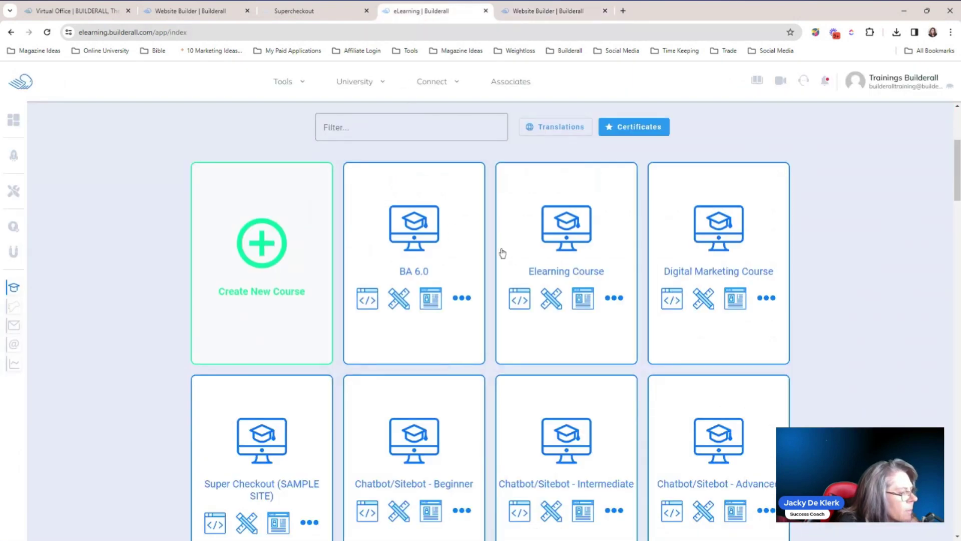
pyautogui.click(518, 301)
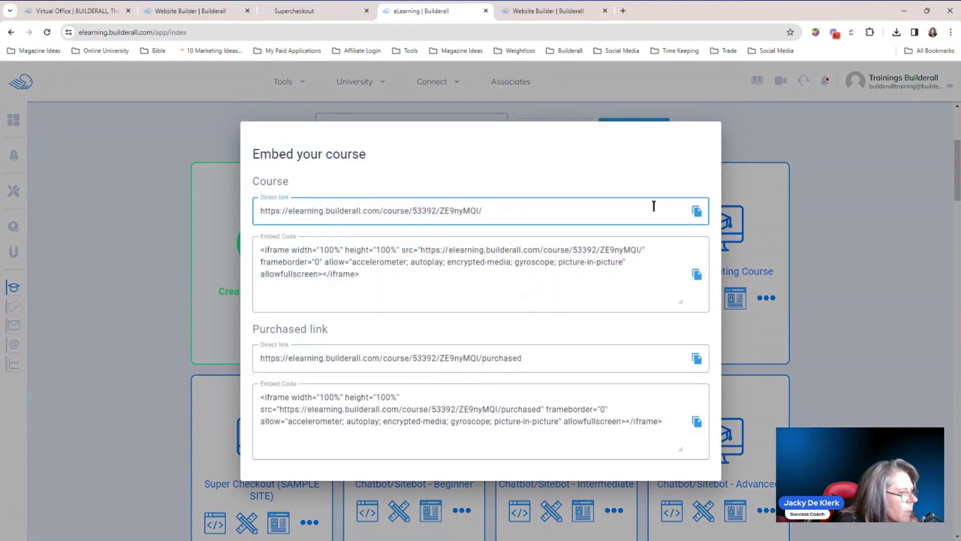
pyautogui.click(697, 212)
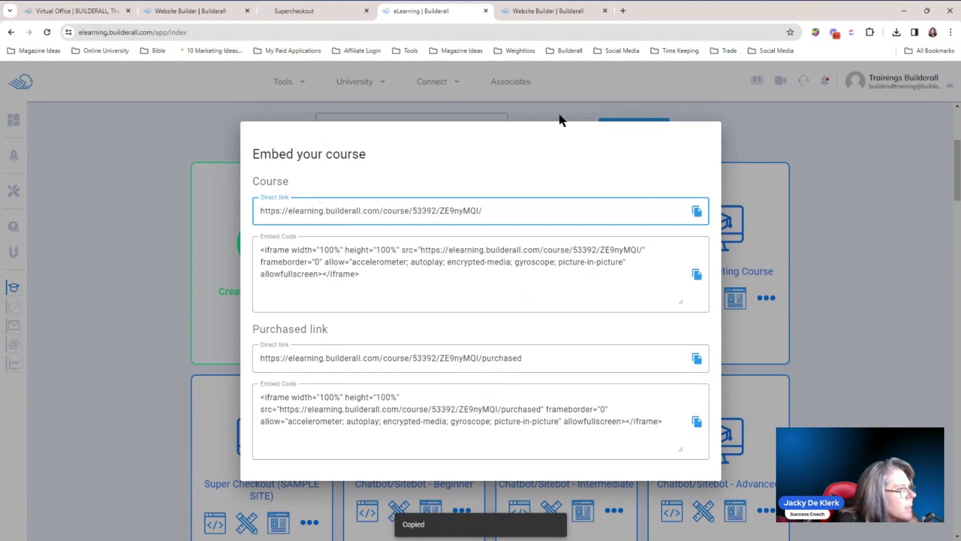
pyautogui.click(534, 9)
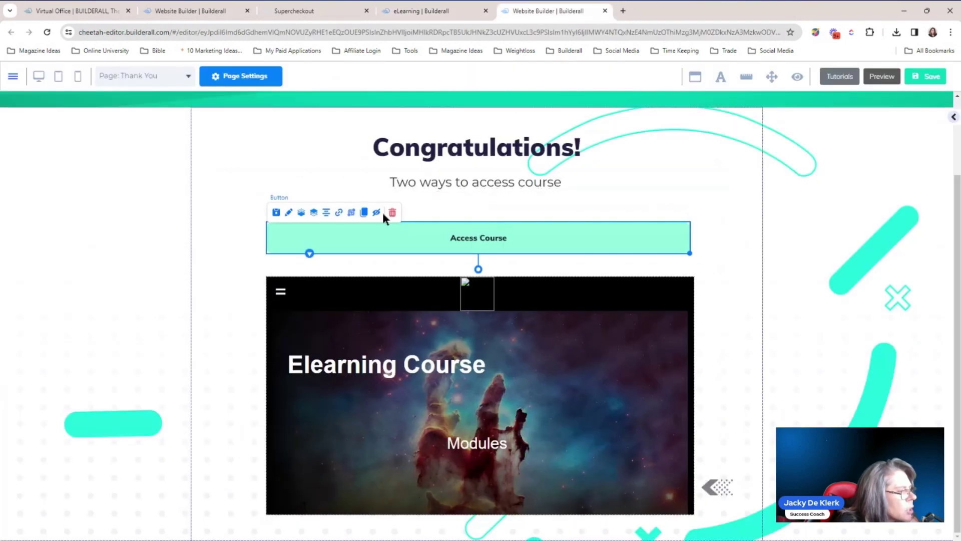
pyautogui.click(339, 213)
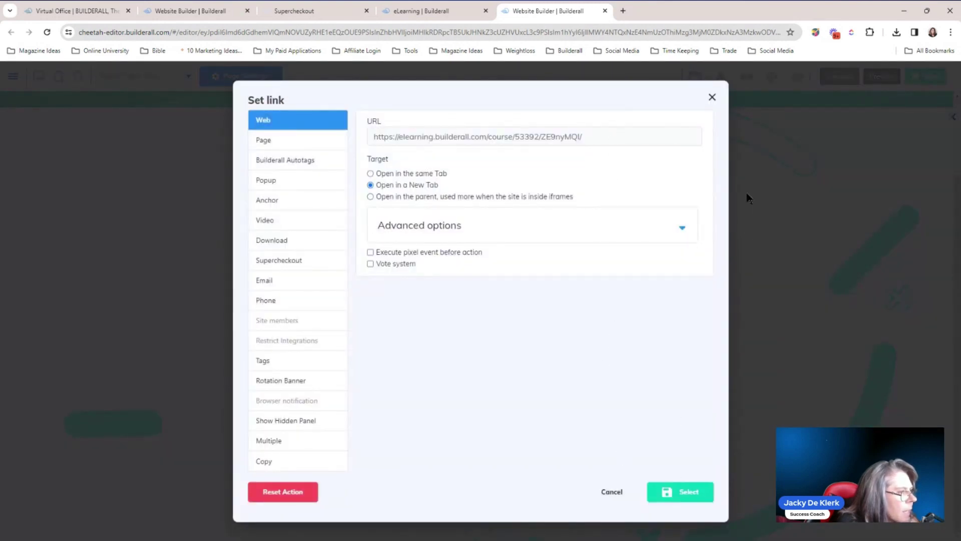
pyautogui.click(712, 97)
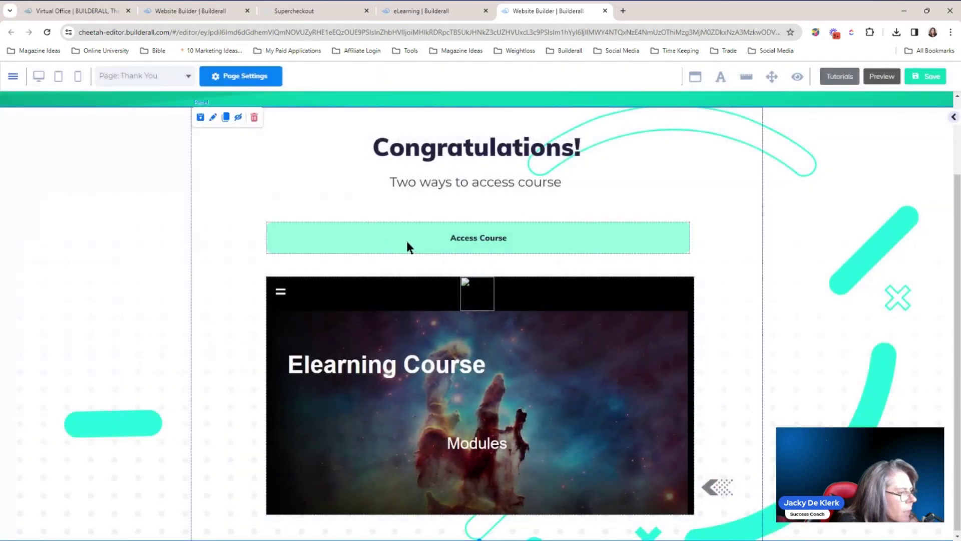
# Step: Copy the Elearning Course's iframe embed code from the eLearning app's Course section and return to the Thank You page editor
pyautogui.click(417, 343)
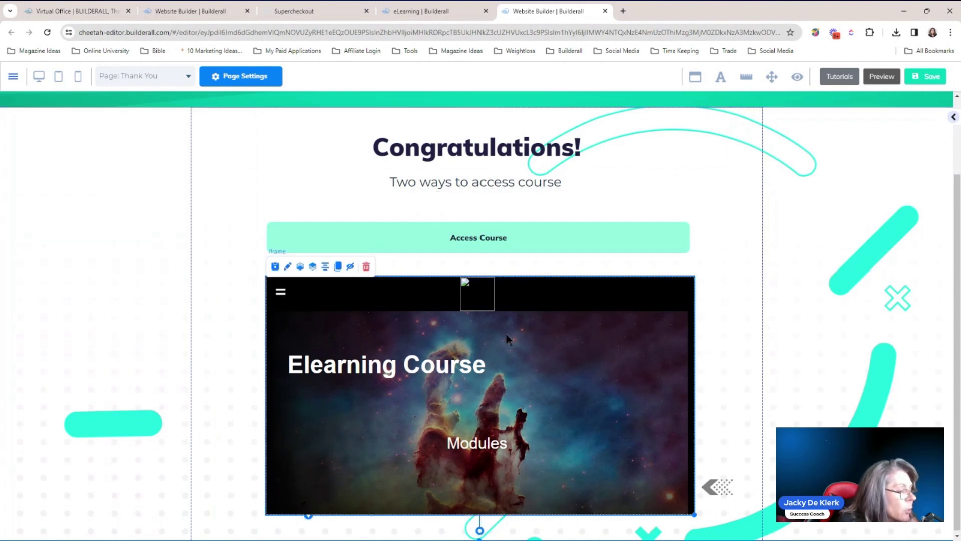
pyautogui.click(409, 9)
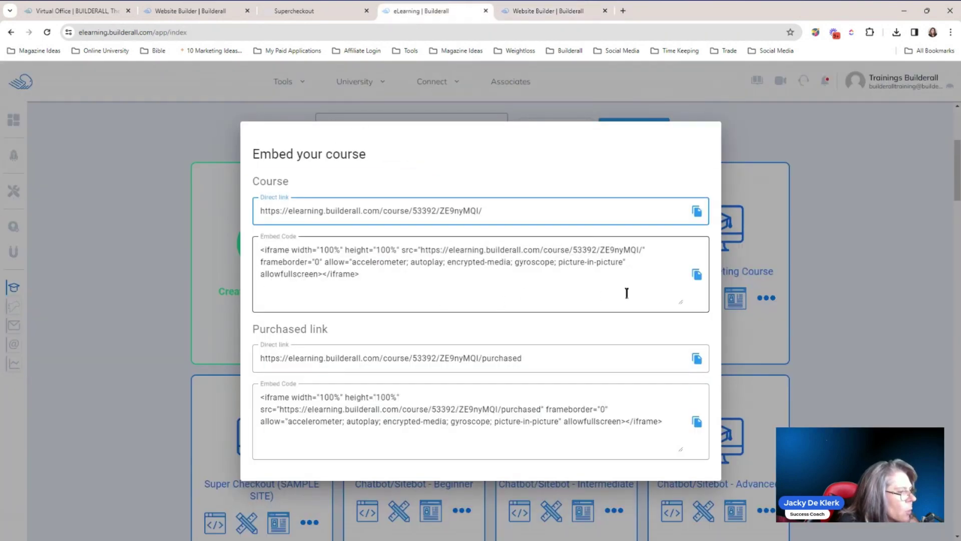
pyautogui.click(697, 278)
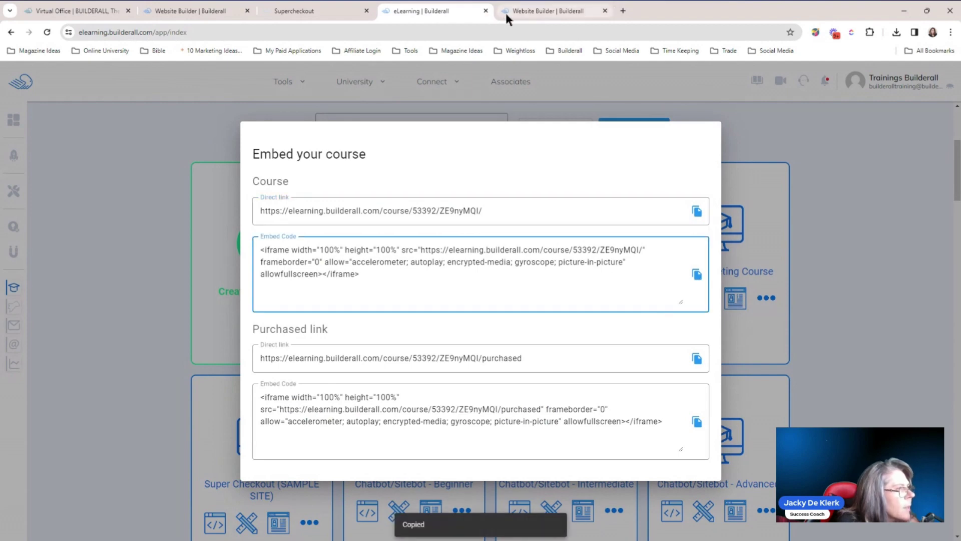
pyautogui.click(550, 10)
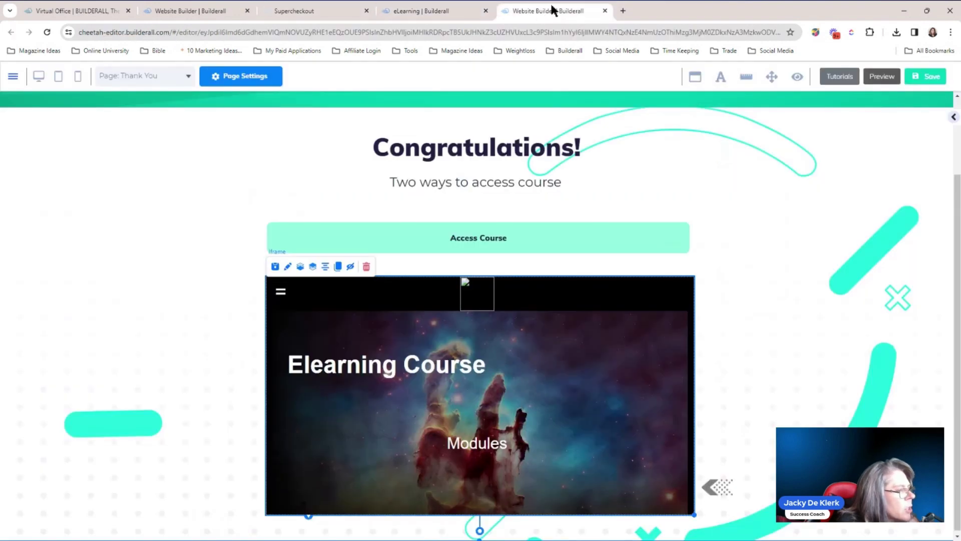
# Step: Try to add an Iframe element over the existing course embed and fill its Embed Doc with the copied course embed code
pyautogui.click(954, 121)
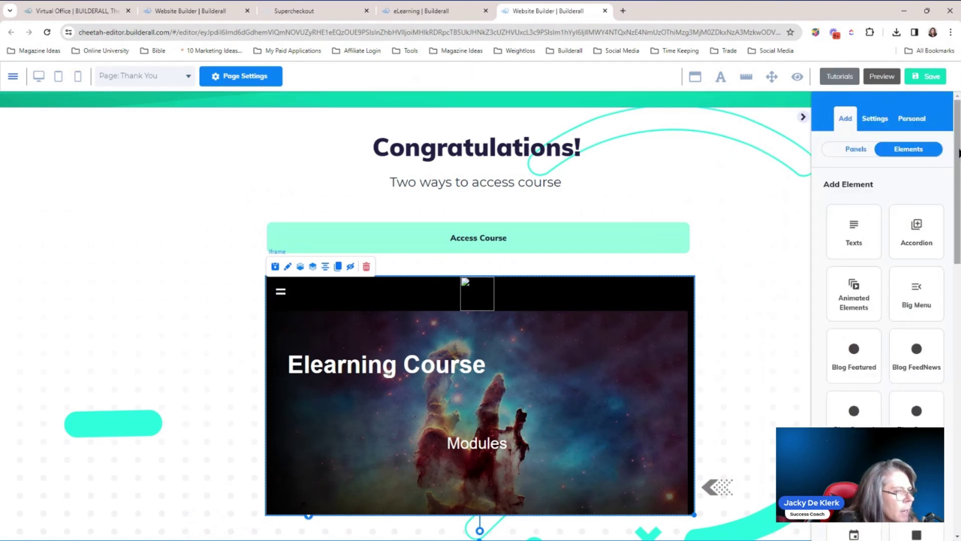
pyautogui.moveTo(955, 125); pyautogui.dragTo(959, 325)
pyautogui.click(918, 315)
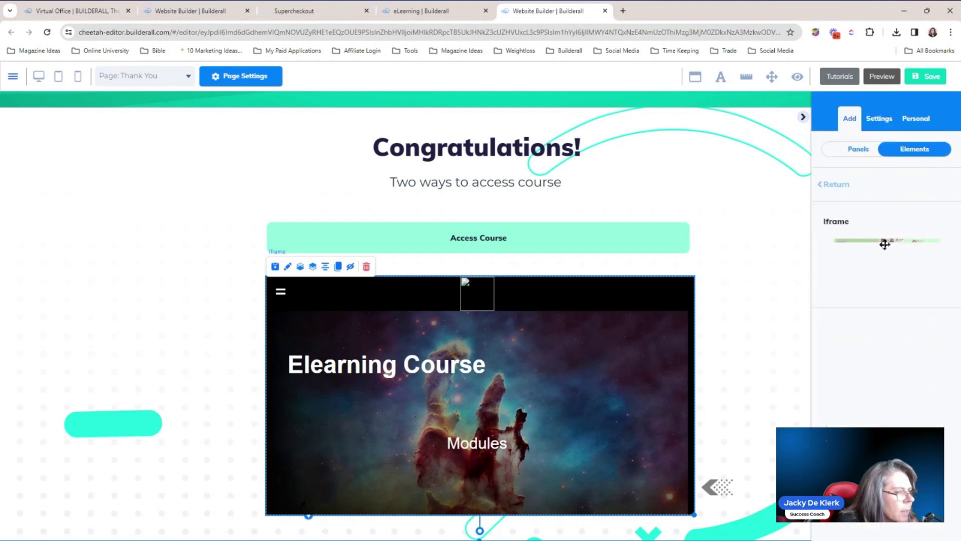
pyautogui.moveTo(886, 246); pyautogui.dragTo(652, 296)
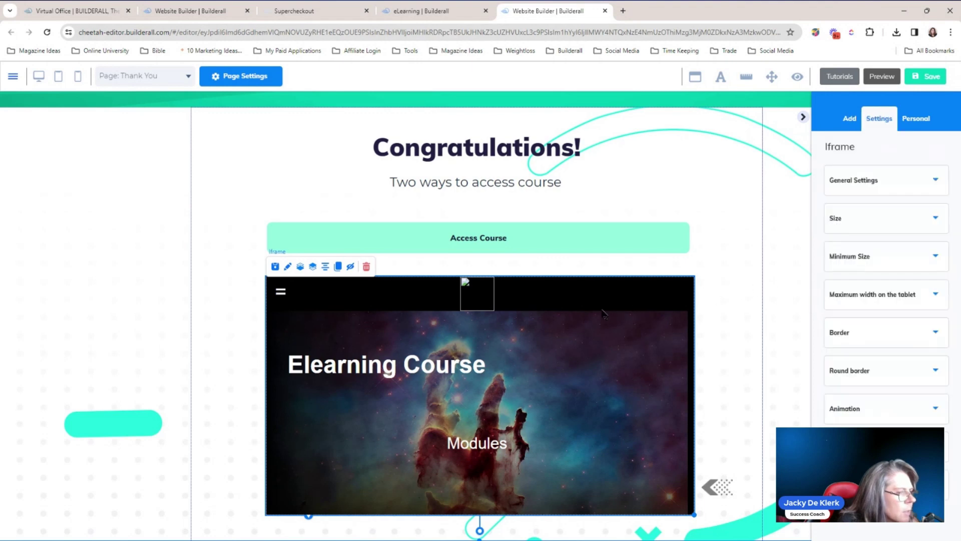
pyautogui.click(857, 185)
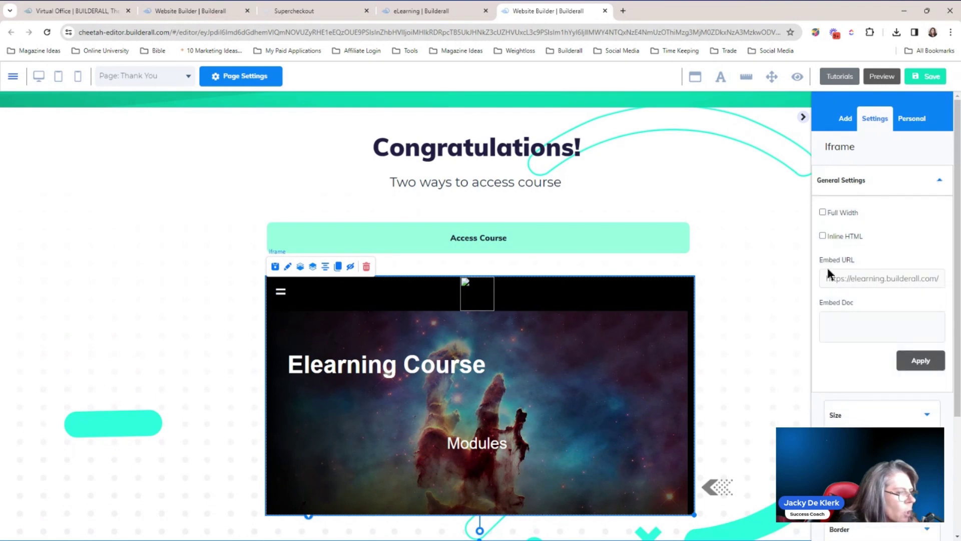
pyautogui.click(836, 314)
pyautogui.hotkey('ctrl', 'v')
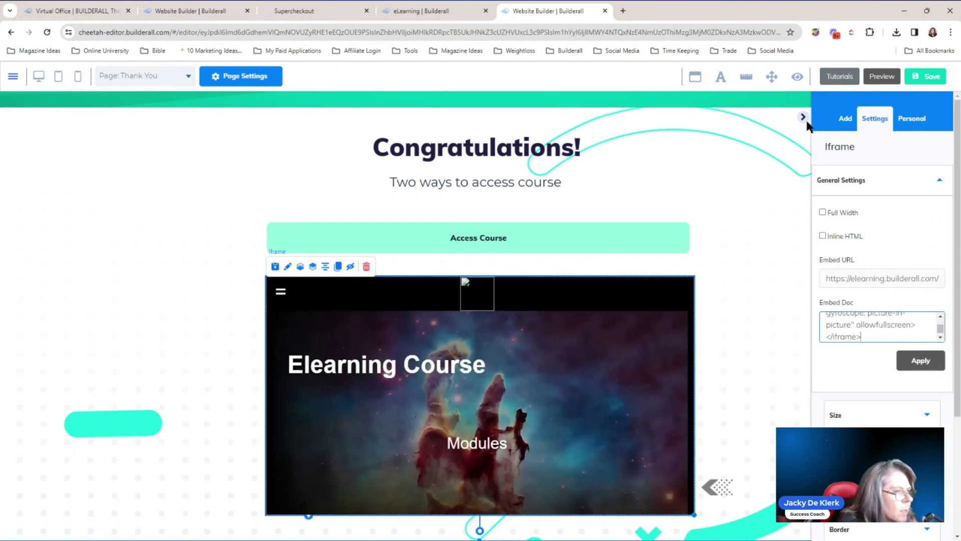
pyautogui.click(802, 117)
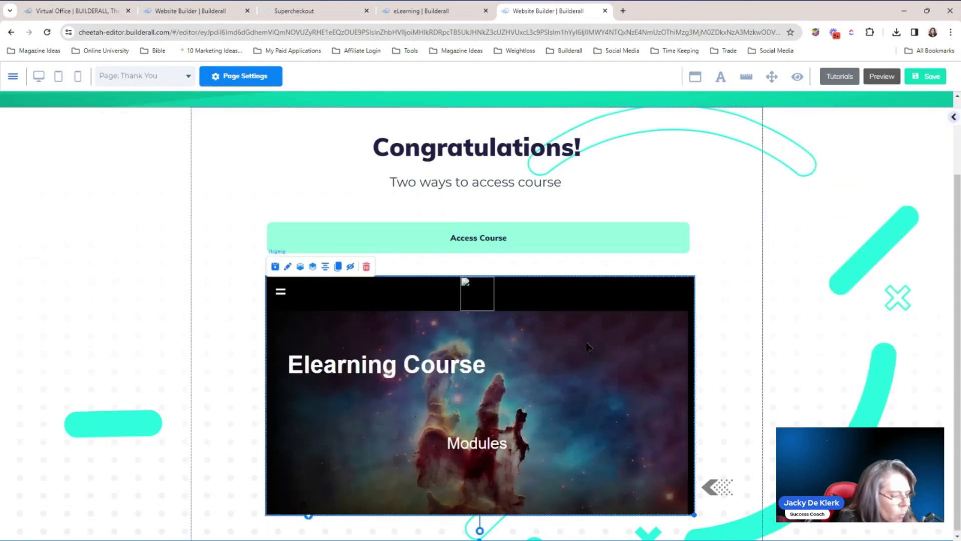
# Step: Delete the existing course iframe and place a new Iframe element directly below the Access Course button, aligned with its left edge
pyautogui.press('Delete')
pyautogui.click(576, 334)
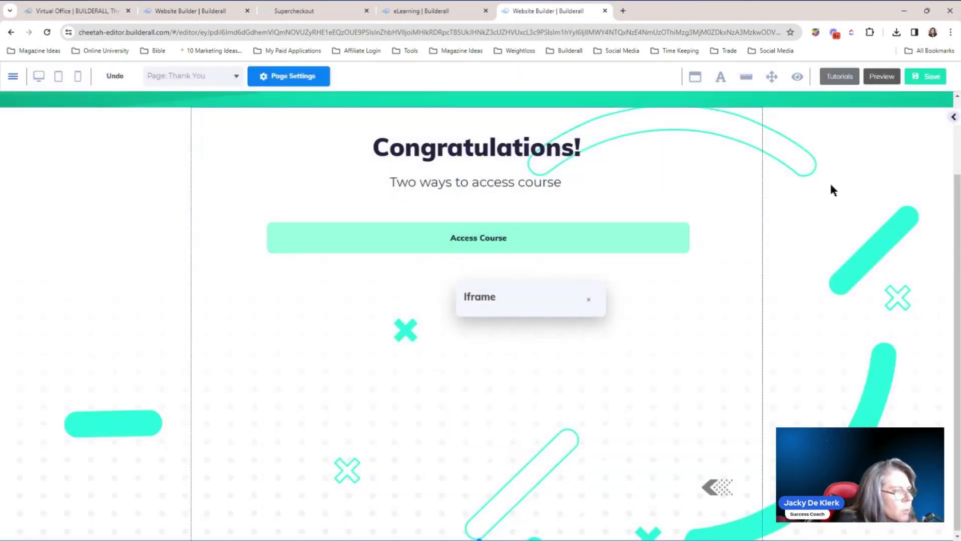
pyautogui.click(953, 117)
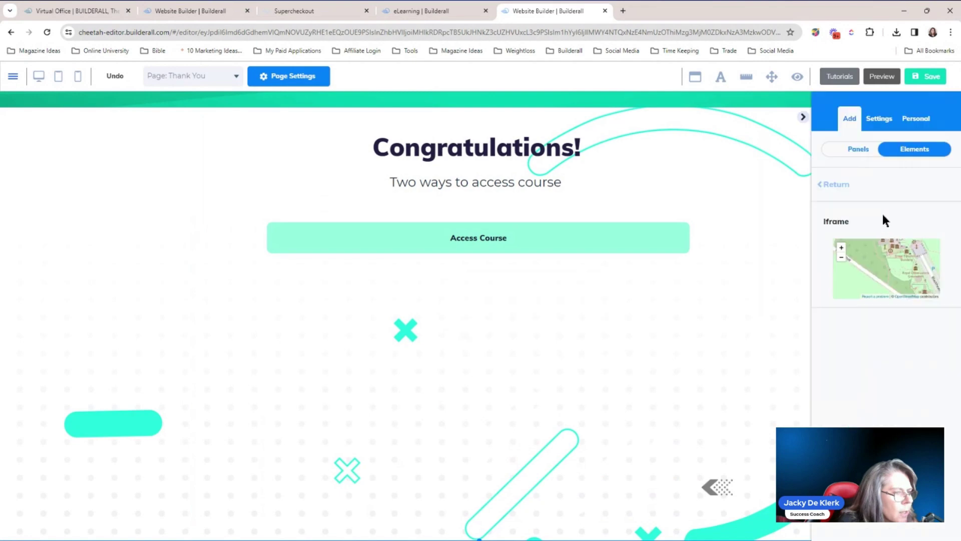
pyautogui.moveTo(866, 261); pyautogui.dragTo(446, 316)
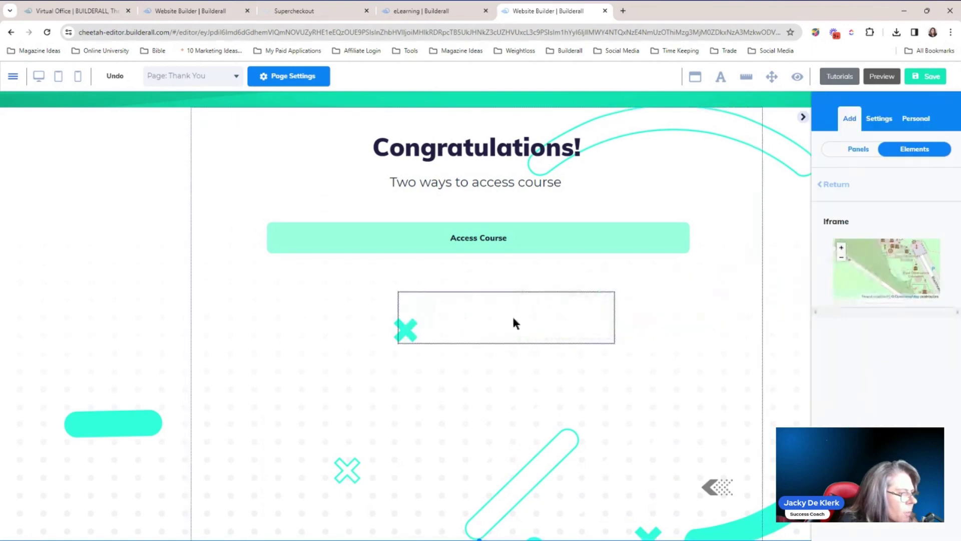
pyautogui.moveTo(513, 321); pyautogui.dragTo(362, 286)
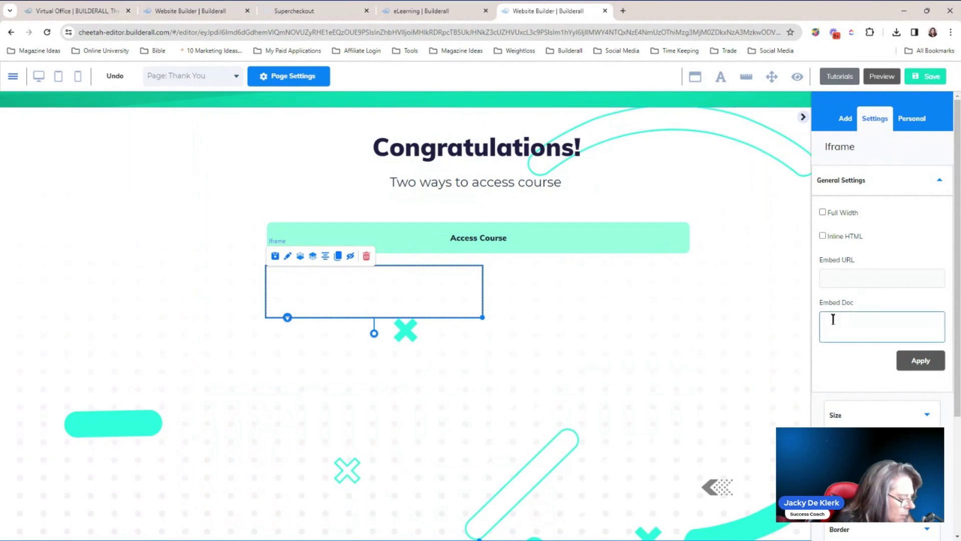
# Step: Apply the copied course embed code as the new iframe's Embed Doc and enlarge the iframe to about the Access Course button's width
pyautogui.hotkey('ctrl', 'v')
pyautogui.click(902, 363)
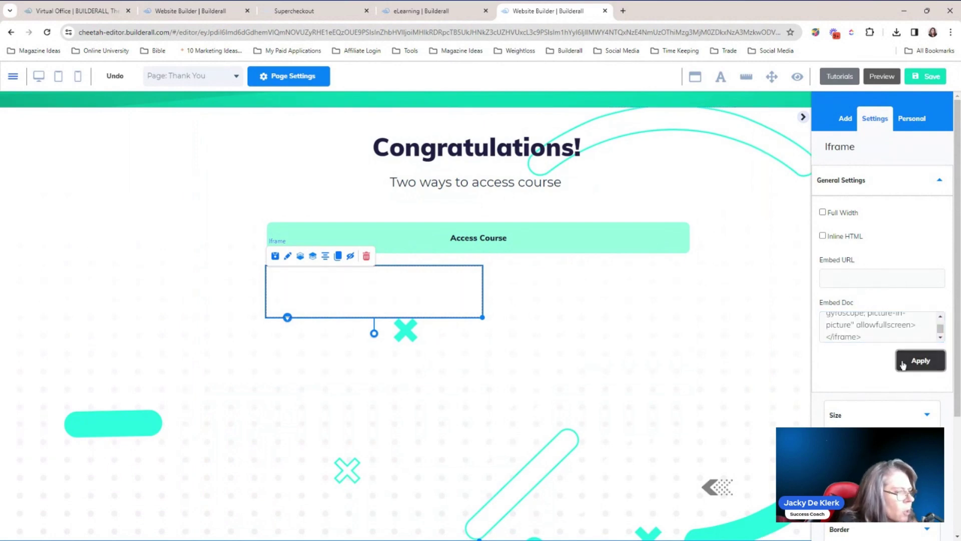
pyautogui.moveTo(481, 317); pyautogui.dragTo(691, 461)
pyautogui.click(803, 117)
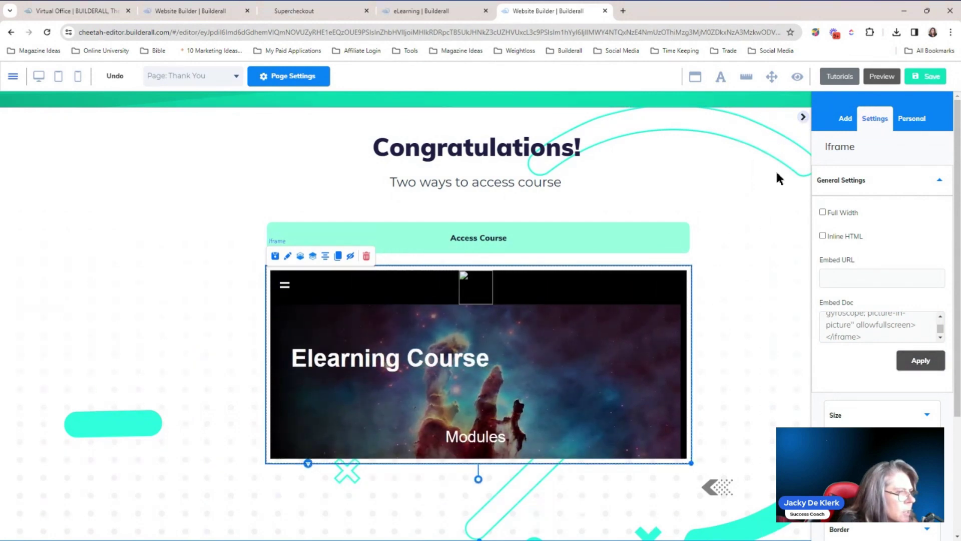
pyautogui.click(776, 178)
pyautogui.scroll(1, 843, 230)
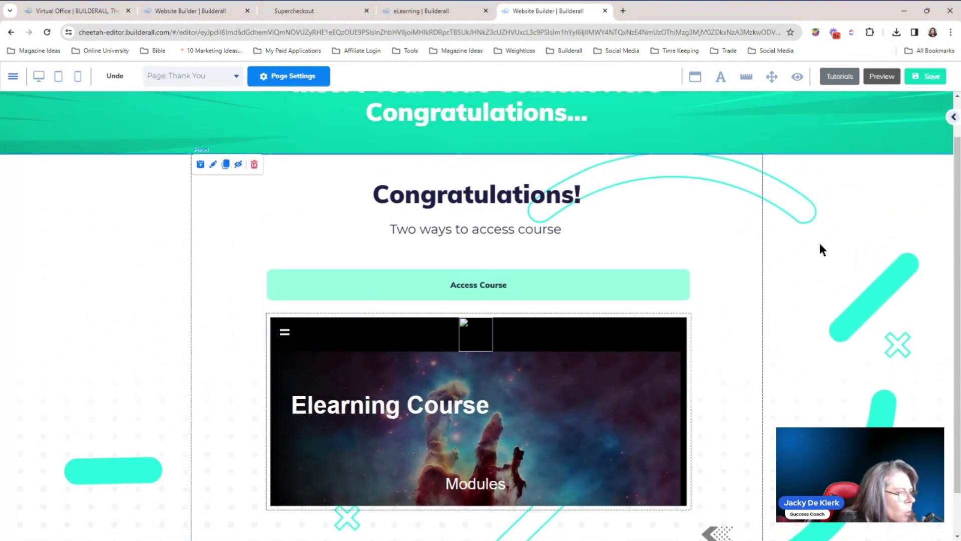
# Step: Compare the new embedded course iframe with the Access Course button as alternative ways to reach the course
pyautogui.click(668, 390)
pyautogui.scroll(-1, 955, 301)
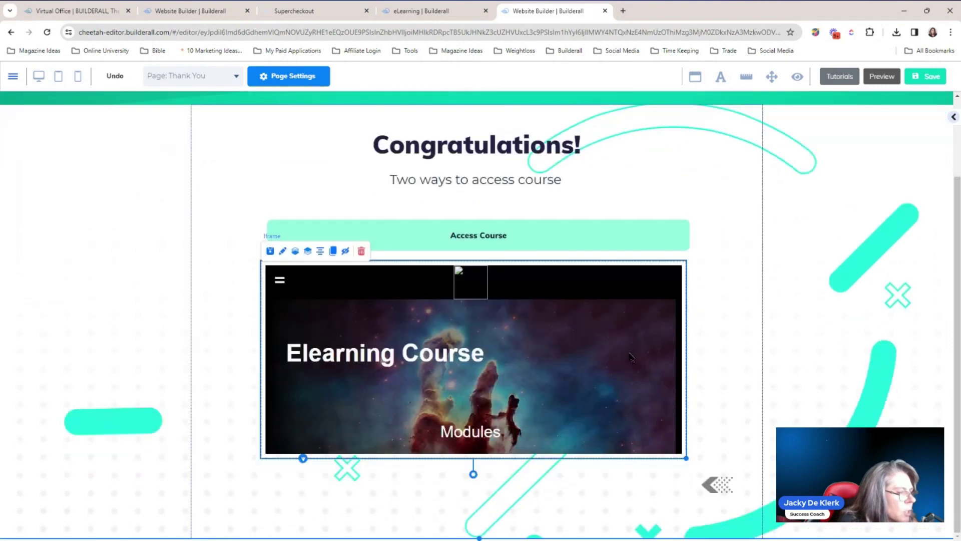
pyautogui.click(627, 238)
pyautogui.click(635, 304)
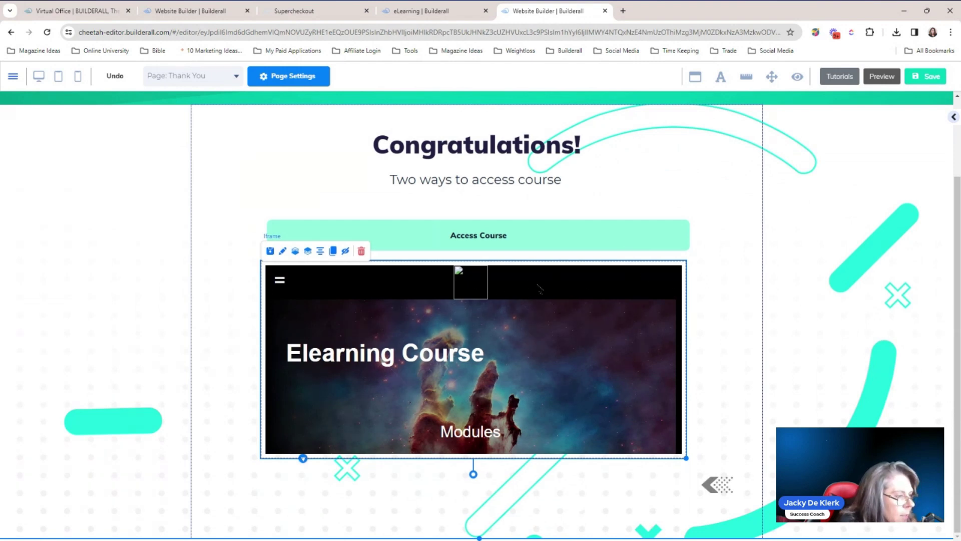
pyautogui.click(539, 230)
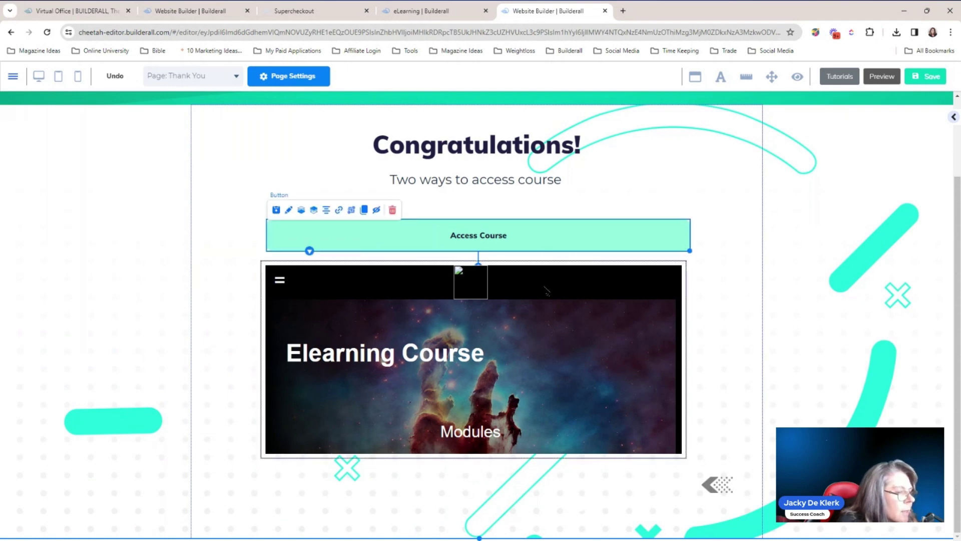
pyautogui.click(545, 290)
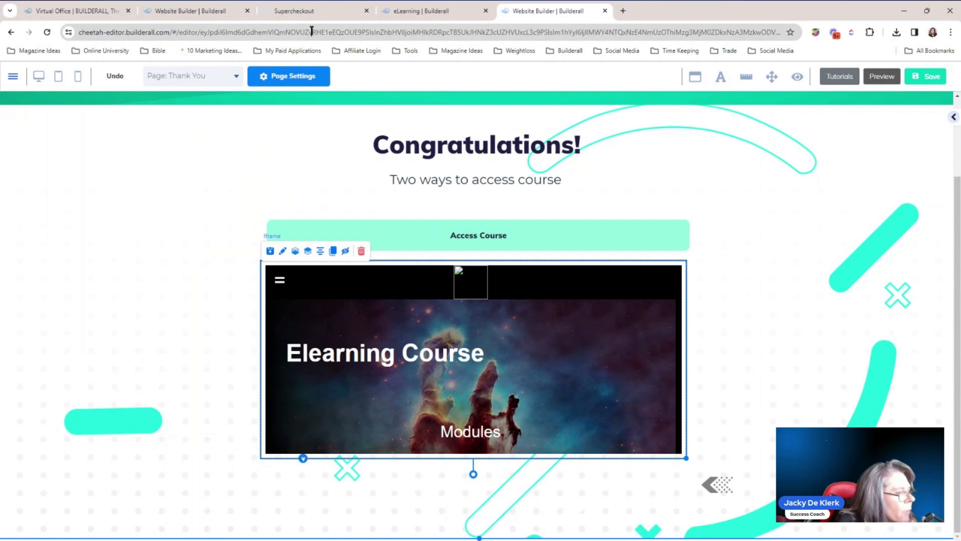
# Step: Close the Embed your course dialog in the eLearning app and return to the Thank You page editor
pyautogui.click(424, 10)
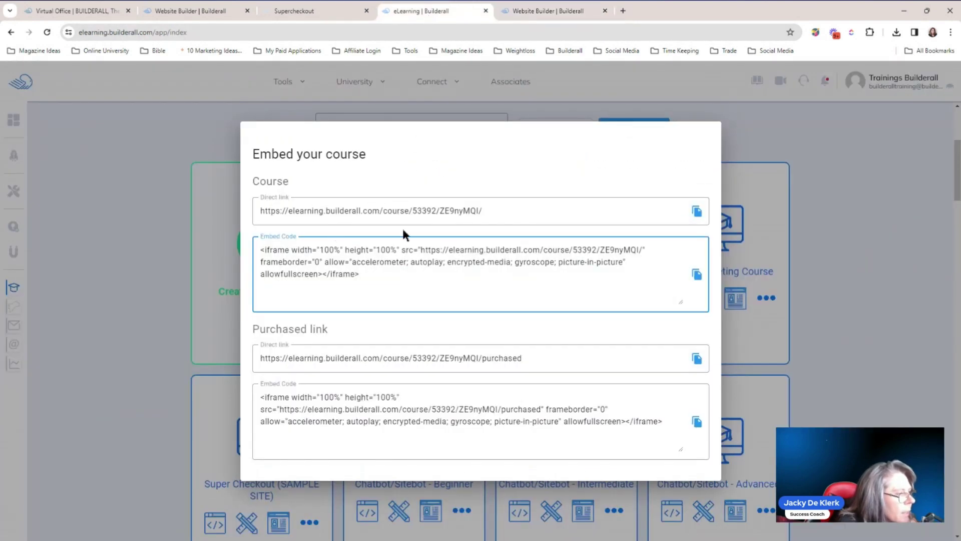
pyautogui.click(830, 228)
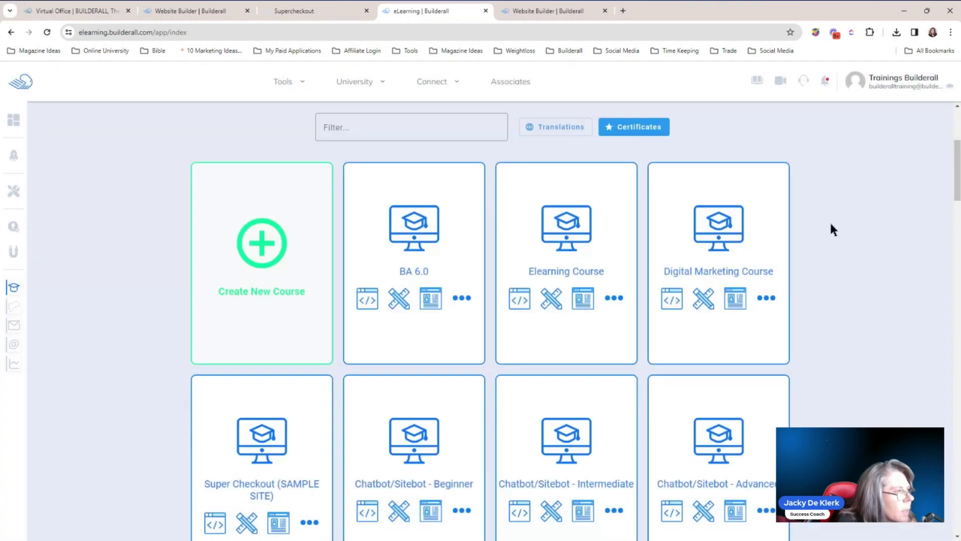
pyautogui.click(570, 14)
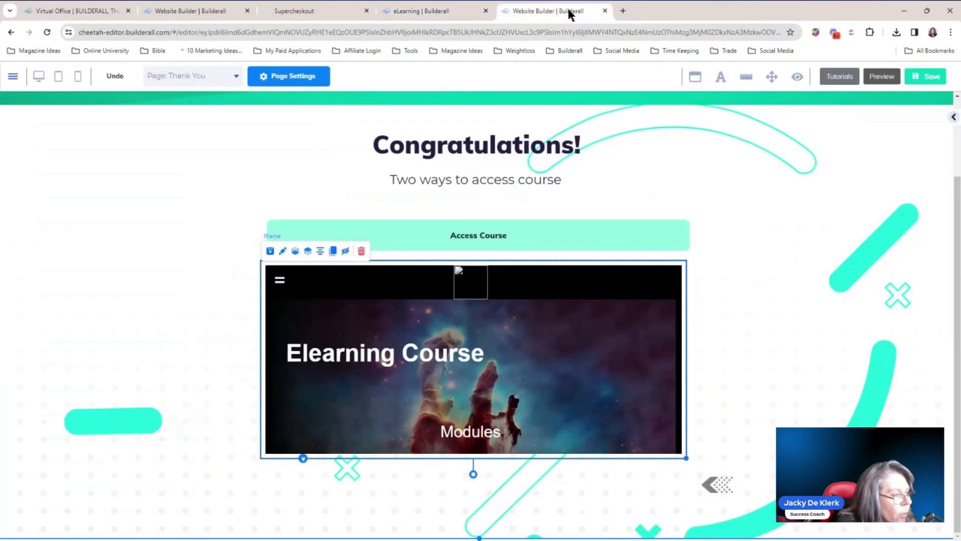